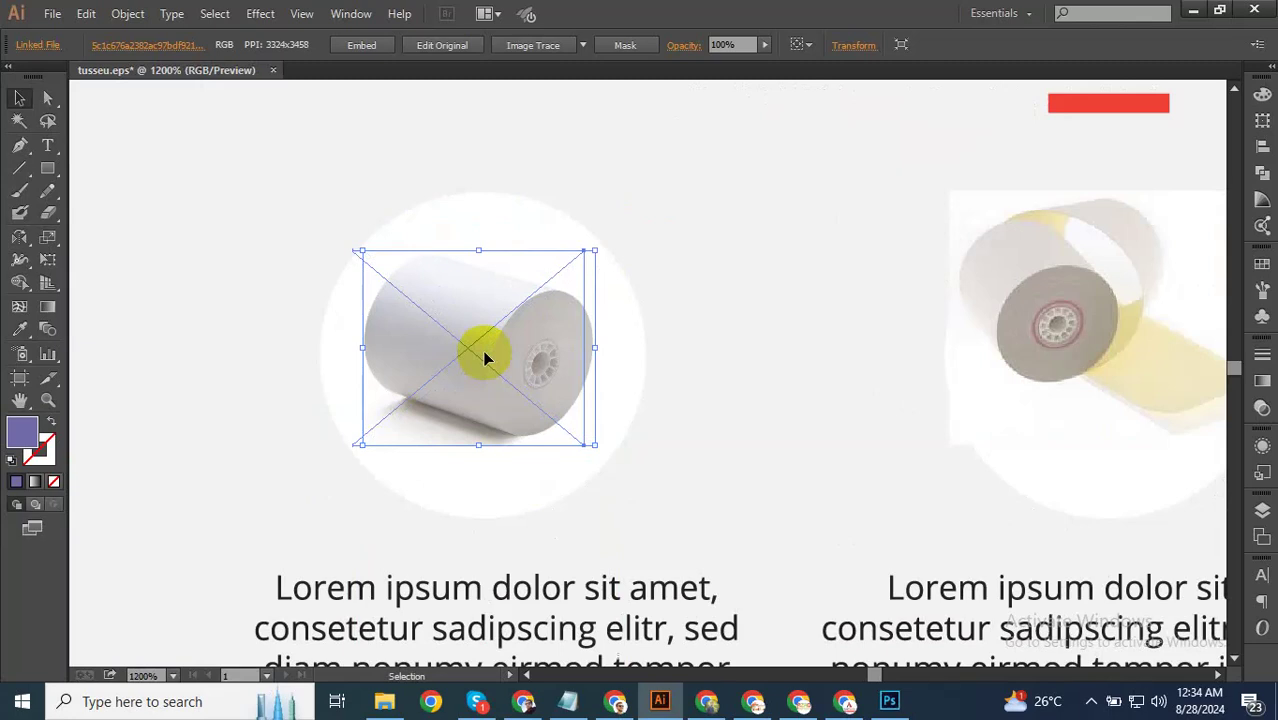
Fine-tune the position of the white paper roll image inside the first customer review circle.
key(ctrl+z)
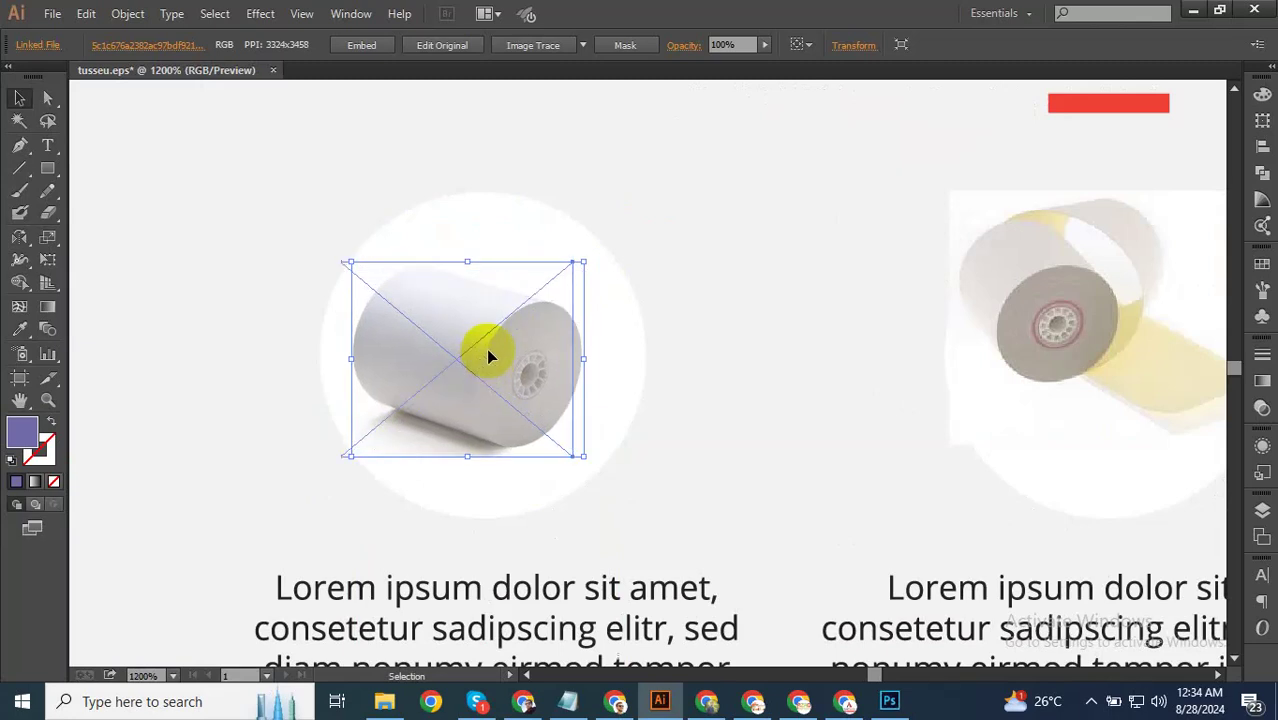
key(ctrl+z)
key(ctrl+z)
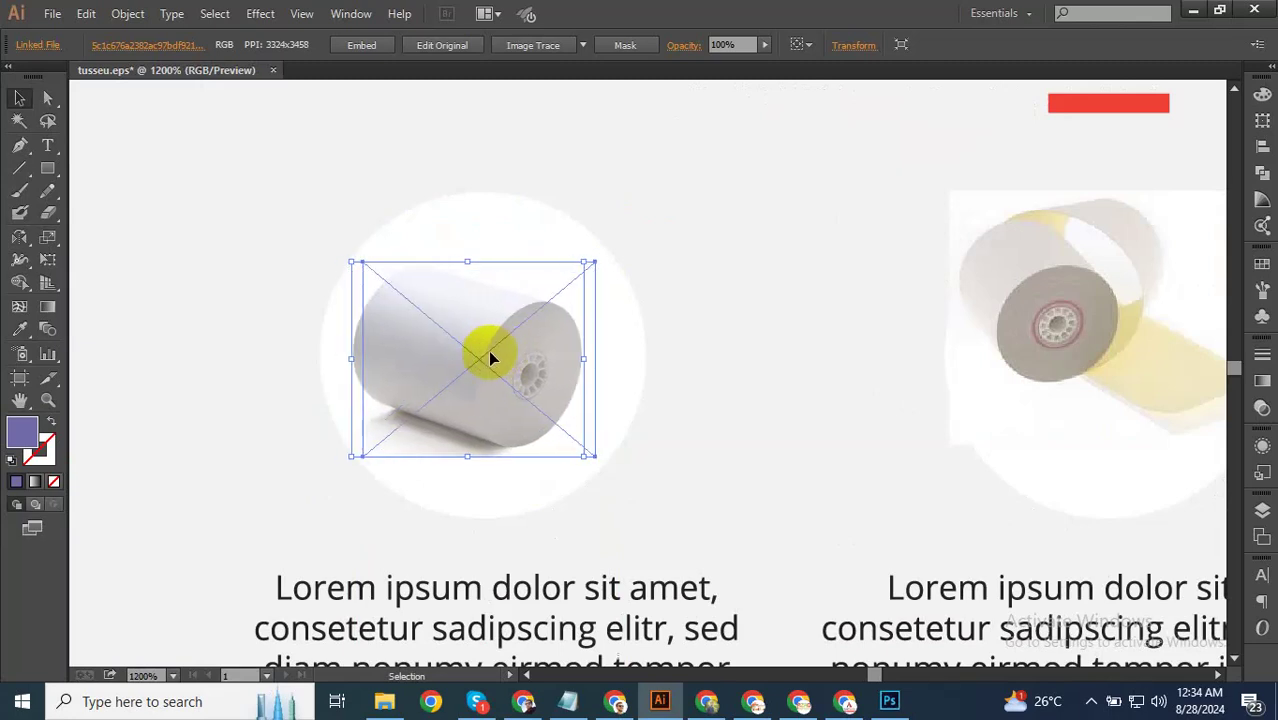
key(ctrl+z)
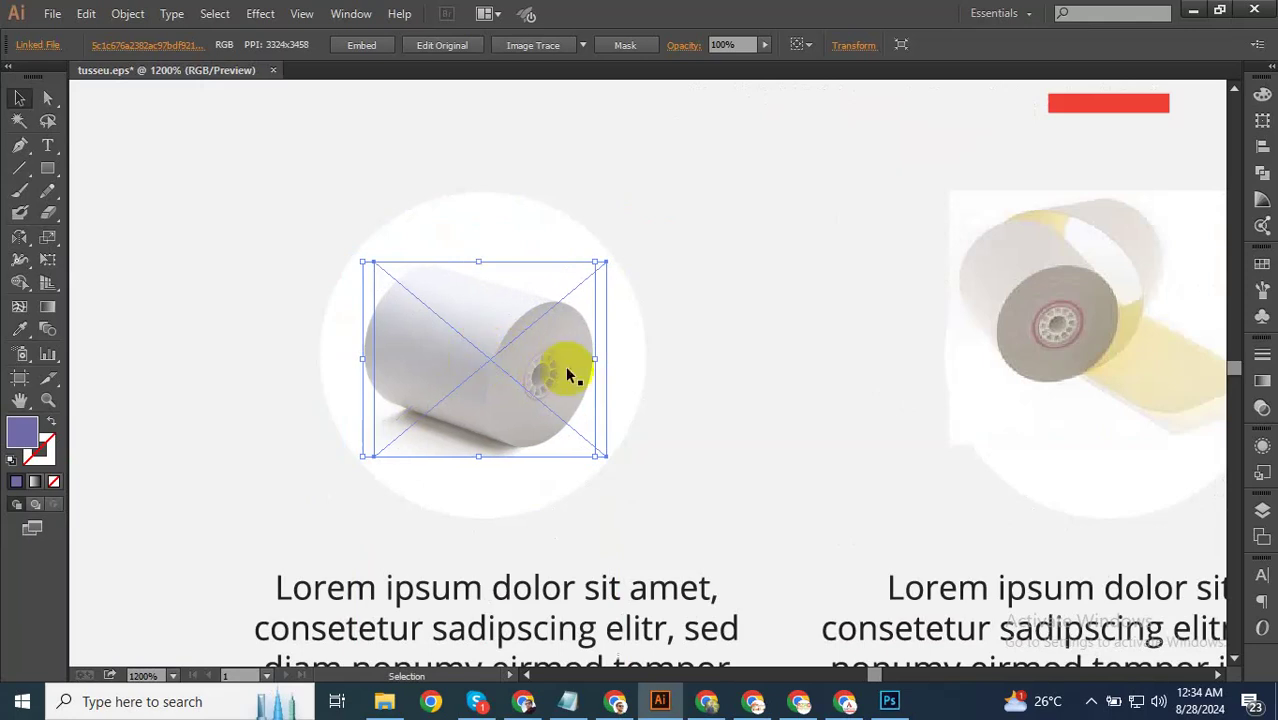
scroll(567, 375, down, 3)
key(ctrl+z)
Scale down the yellow-tailed paper roll image and centre it inside the middle review circle.
scroll(869, 386, up, 3)
click(813, 352)
drag(864, 148, 740, 236)
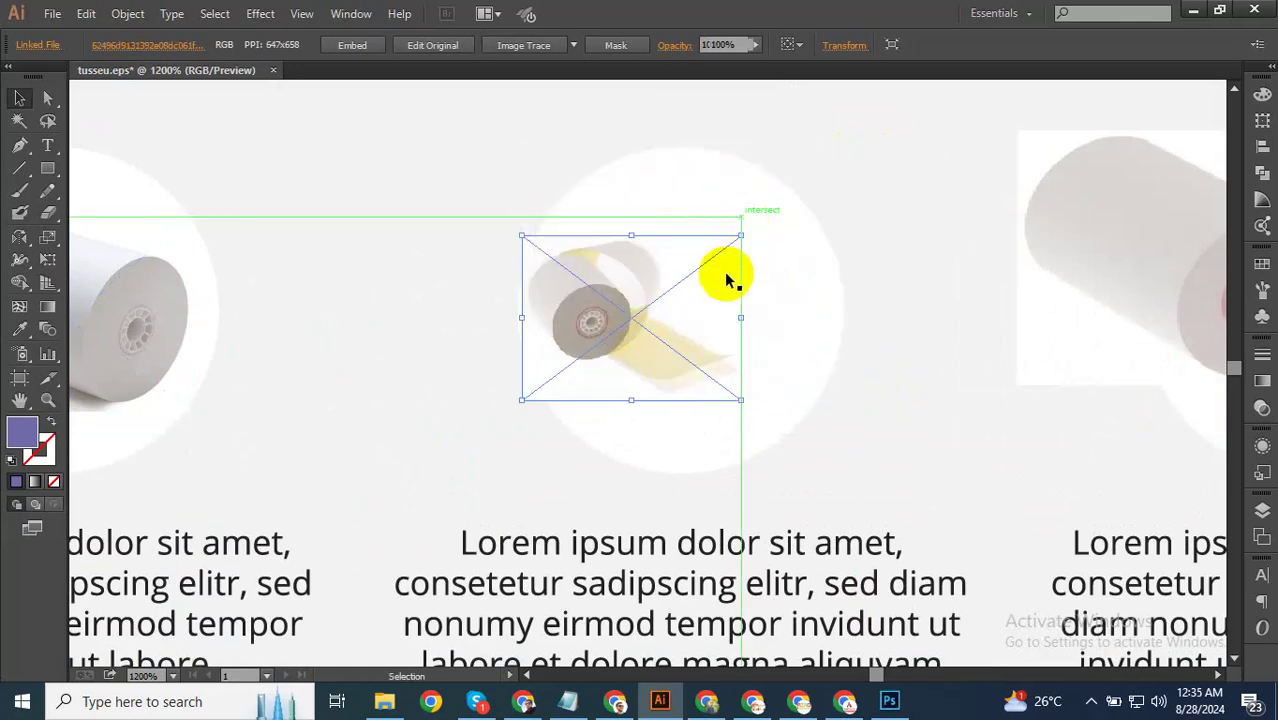
drag(616, 300, 686, 282)
drag(587, 387, 556, 424)
Scale down the third paper roll image so that it fits within the last review circle.
scroll(449, 424, down, 2)
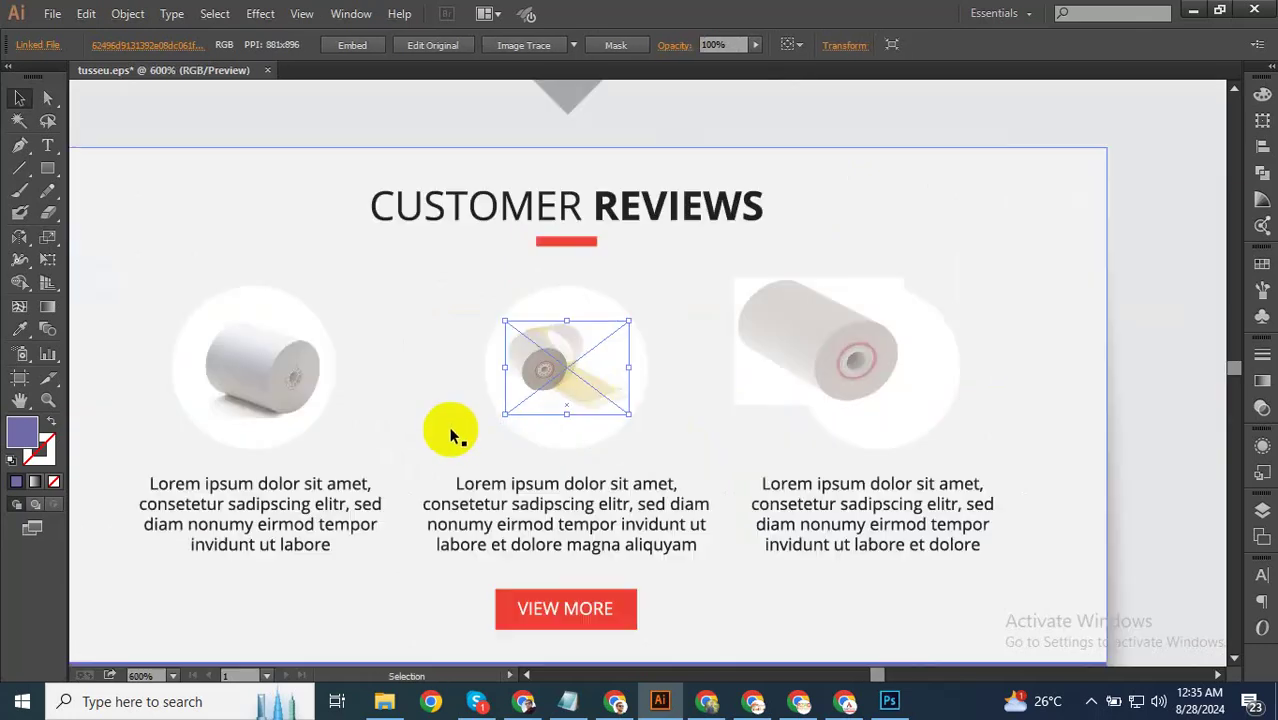
click(793, 331)
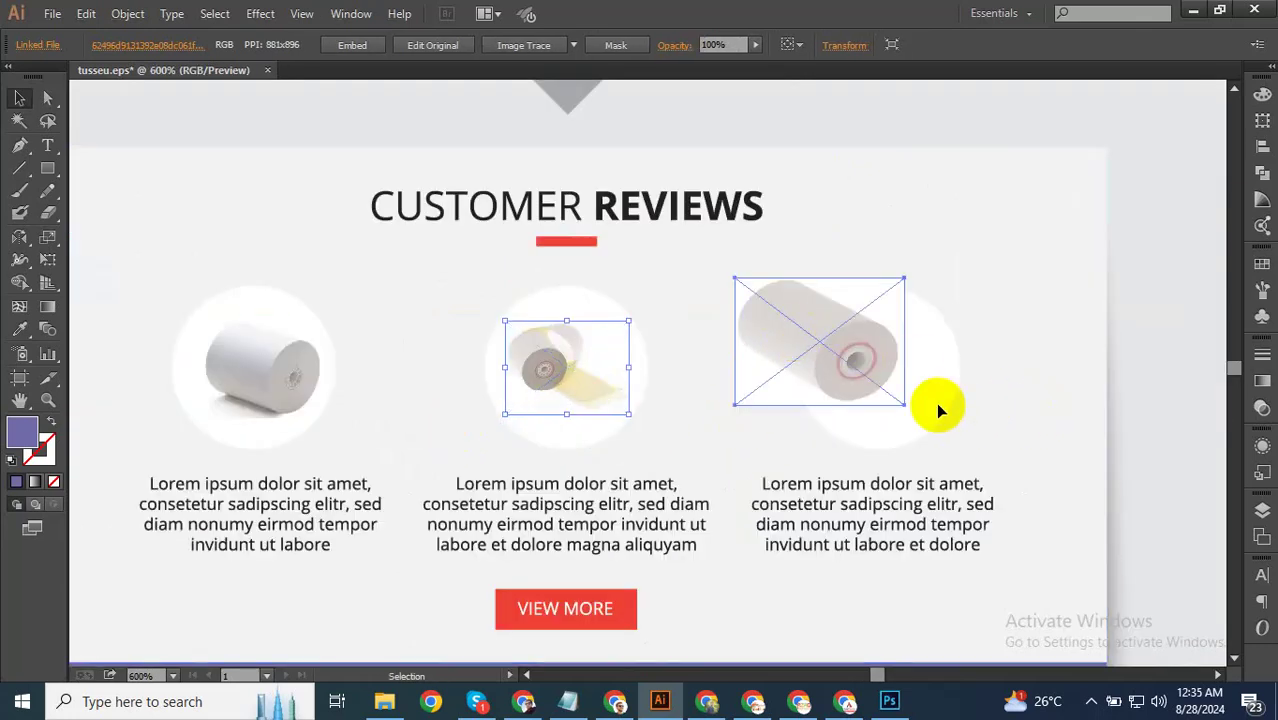
scroll(866, 385, up, 2)
click(674, 318)
mouse_move(674, 318)
mouse_down()
mouse_move(718, 345)
mouse_move(679, 322)
mouse_up()
drag(568, 273, 566, 270)
drag(492, 200, 594, 252)
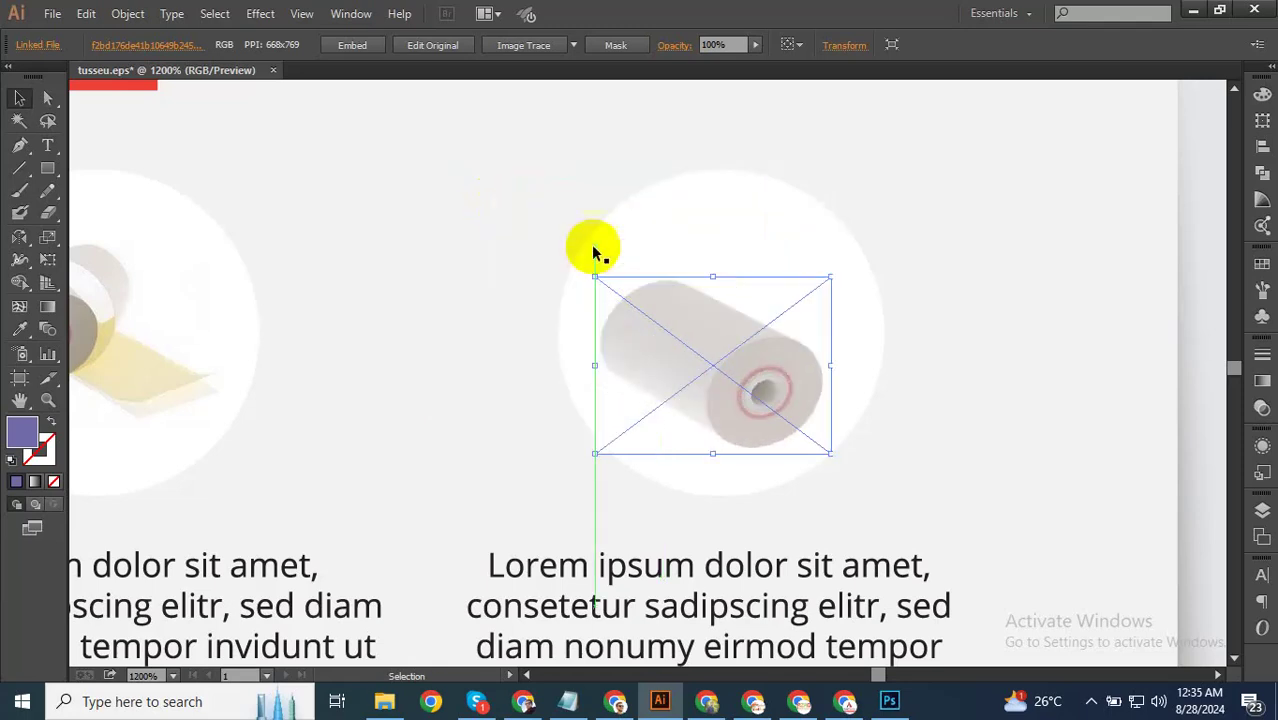
Centre the third paper roll image in its circle and enlarge it slightly from its corners.
drag(686, 334, 699, 303)
key(ctrl+z)
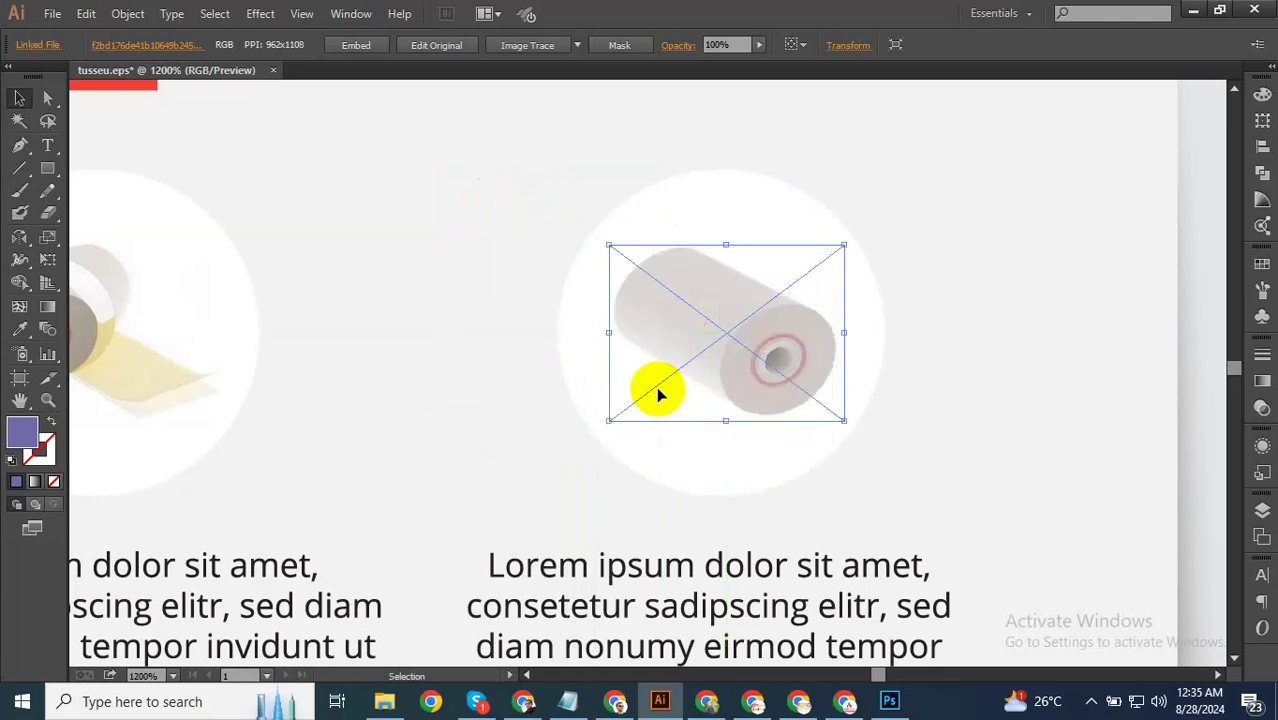
drag(609, 421, 595, 433)
drag(844, 248, 850, 239)
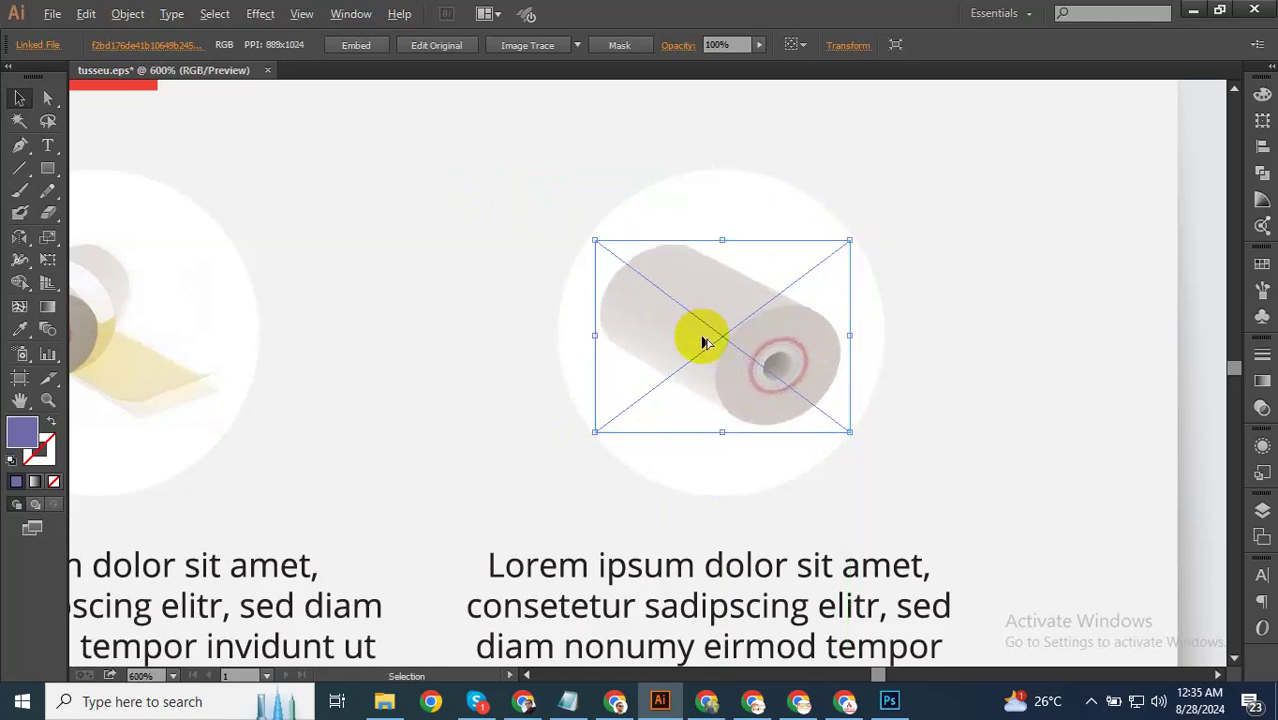
Deselect the image and review the prices, contacts and map sections of the page down to the footer.
scroll(701, 336, down, 4)
click(1015, 298)
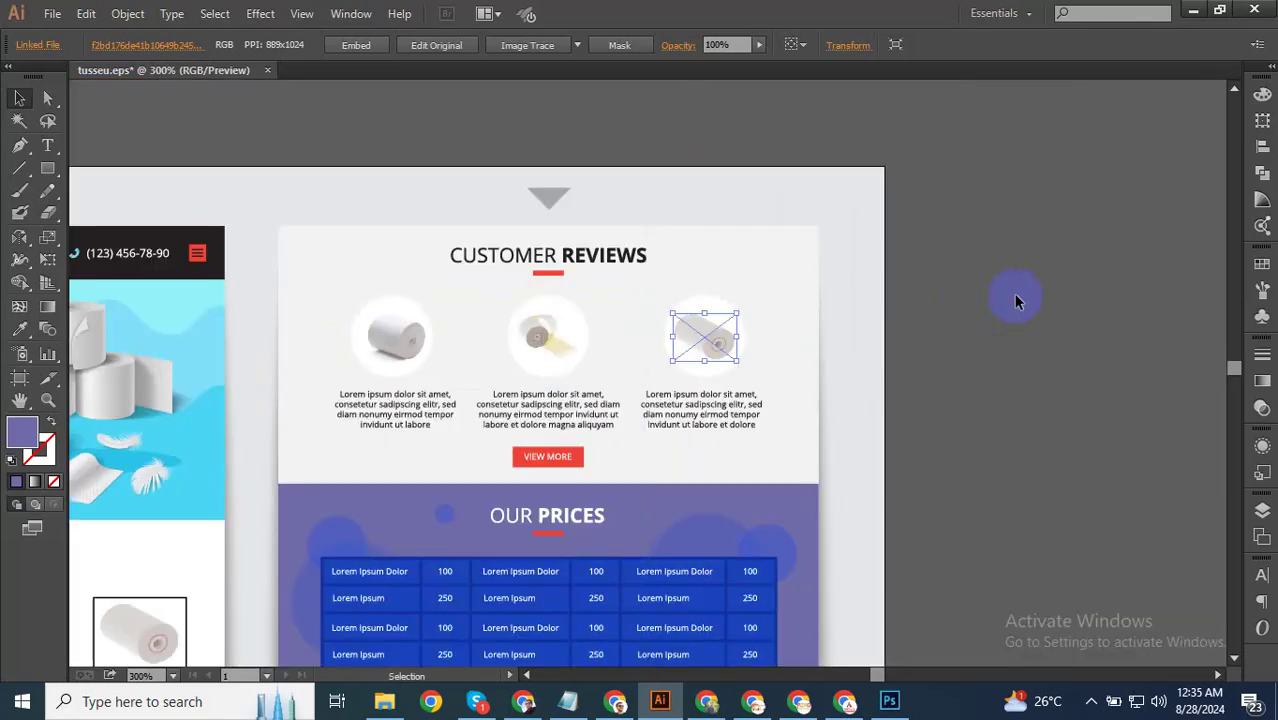
click(981, 460)
drag(979, 447, 984, 338)
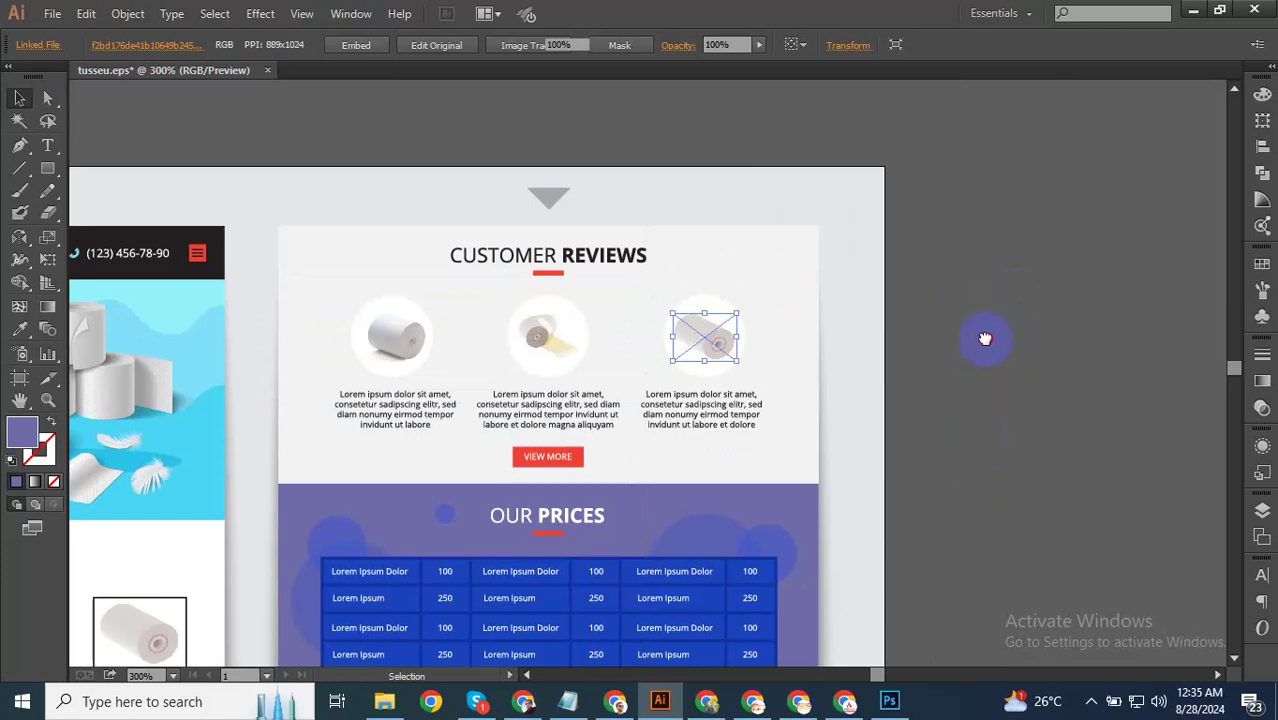
drag(976, 402, 987, 325)
scroll(987, 325, down, 3)
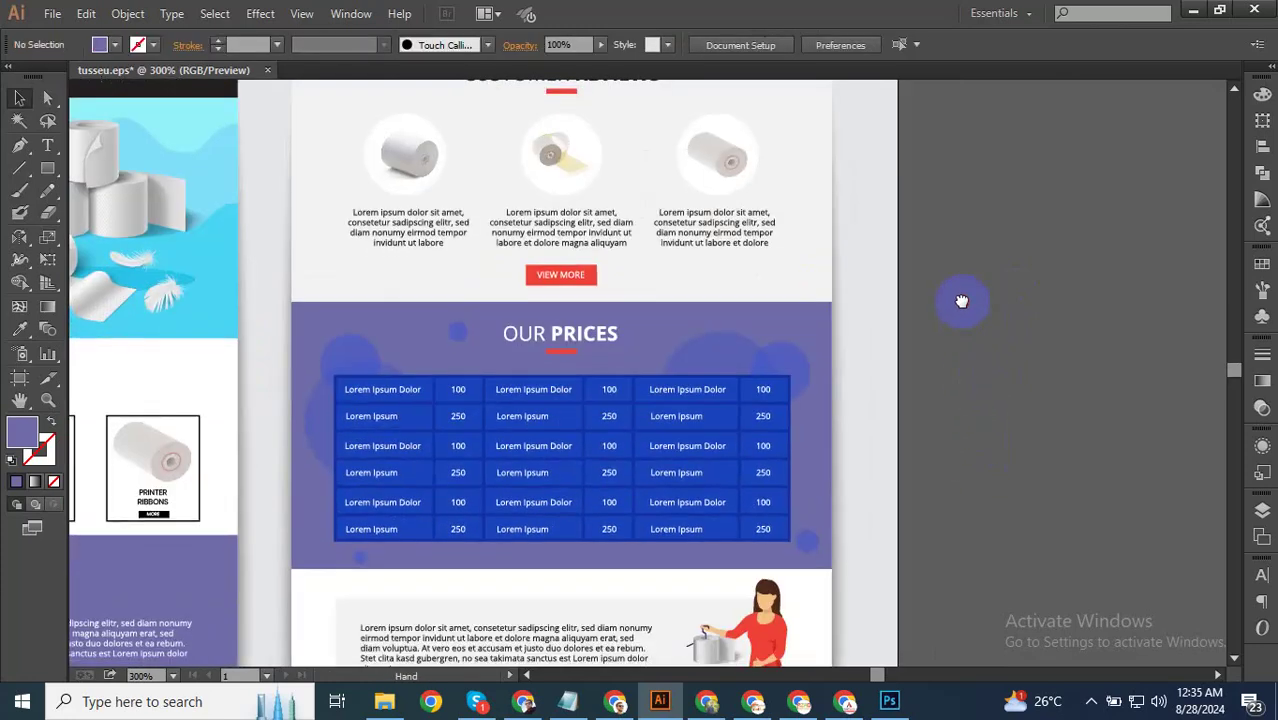
scroll(956, 420, down, 4)
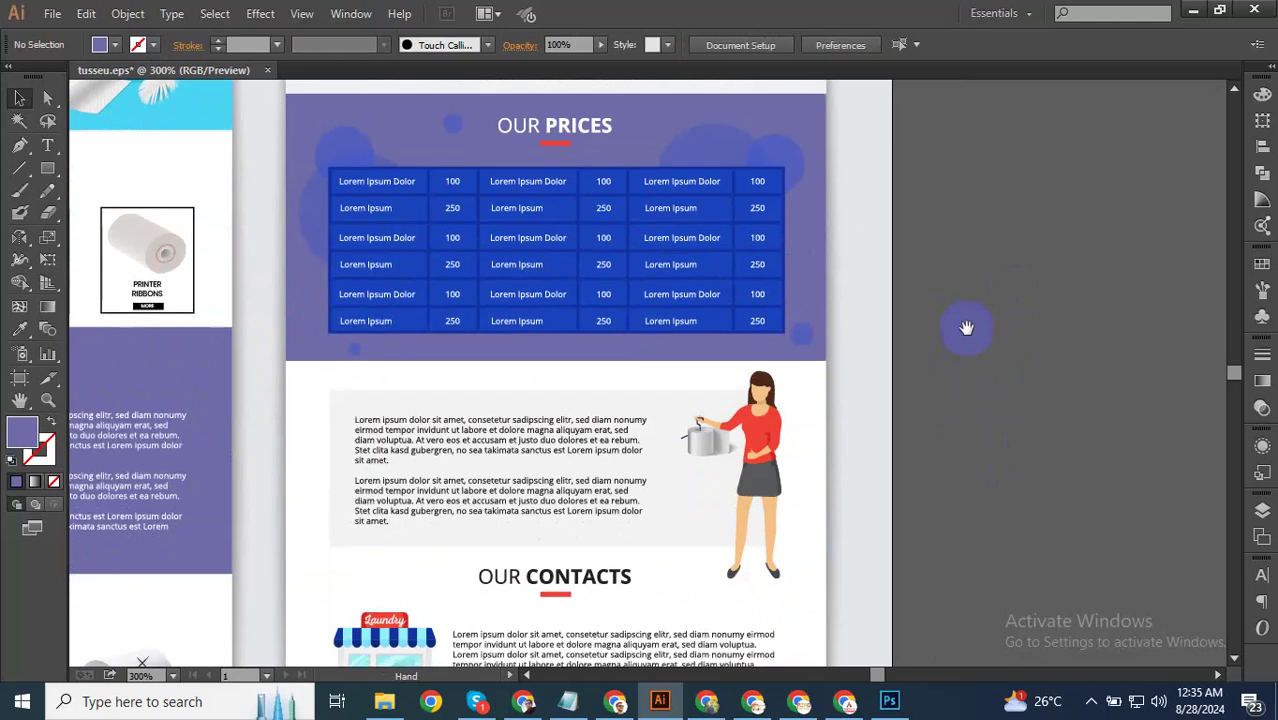
scroll(989, 345, down, 3)
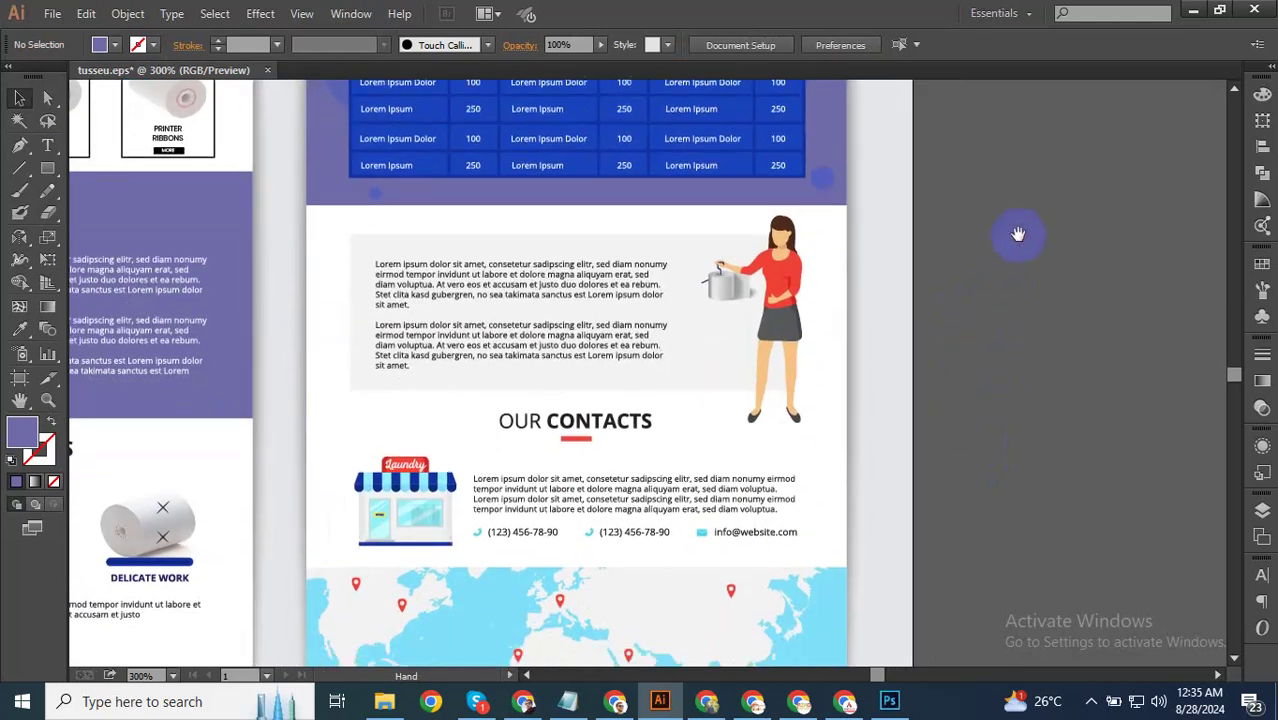
scroll(1010, 270, left, 1)
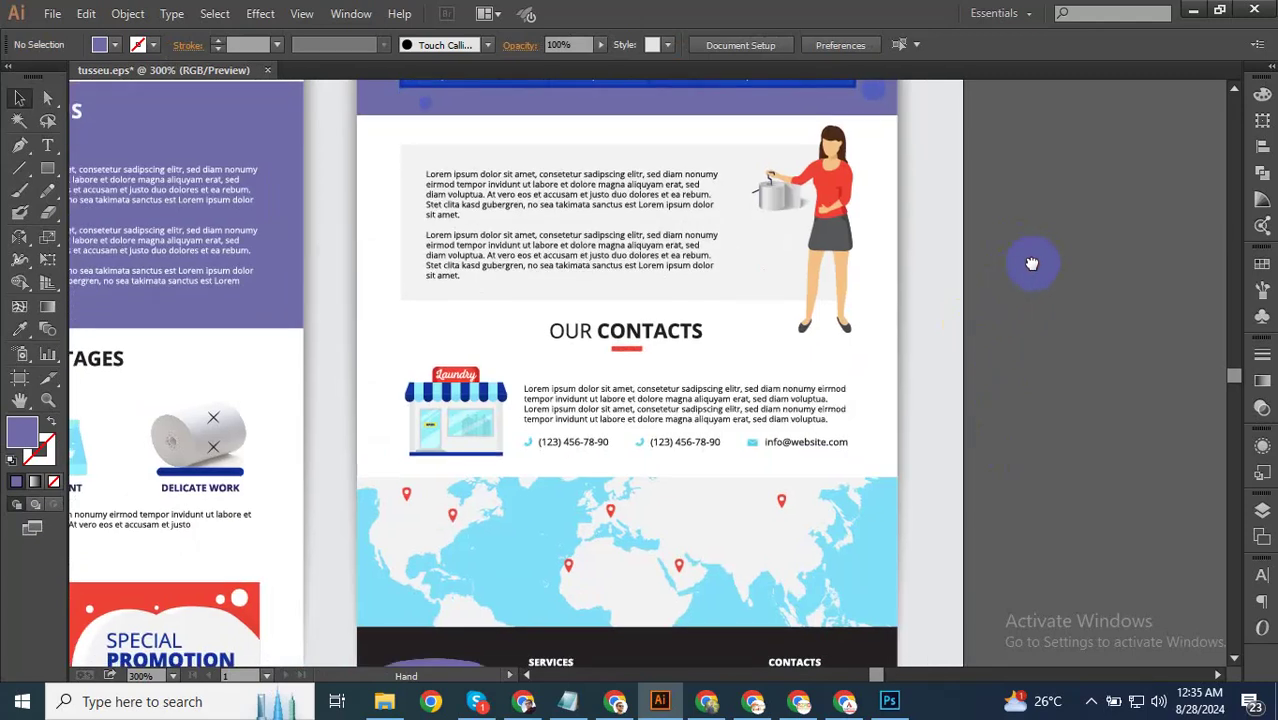
scroll(990, 297, down, 1)
scroll(990, 297, left, 1)
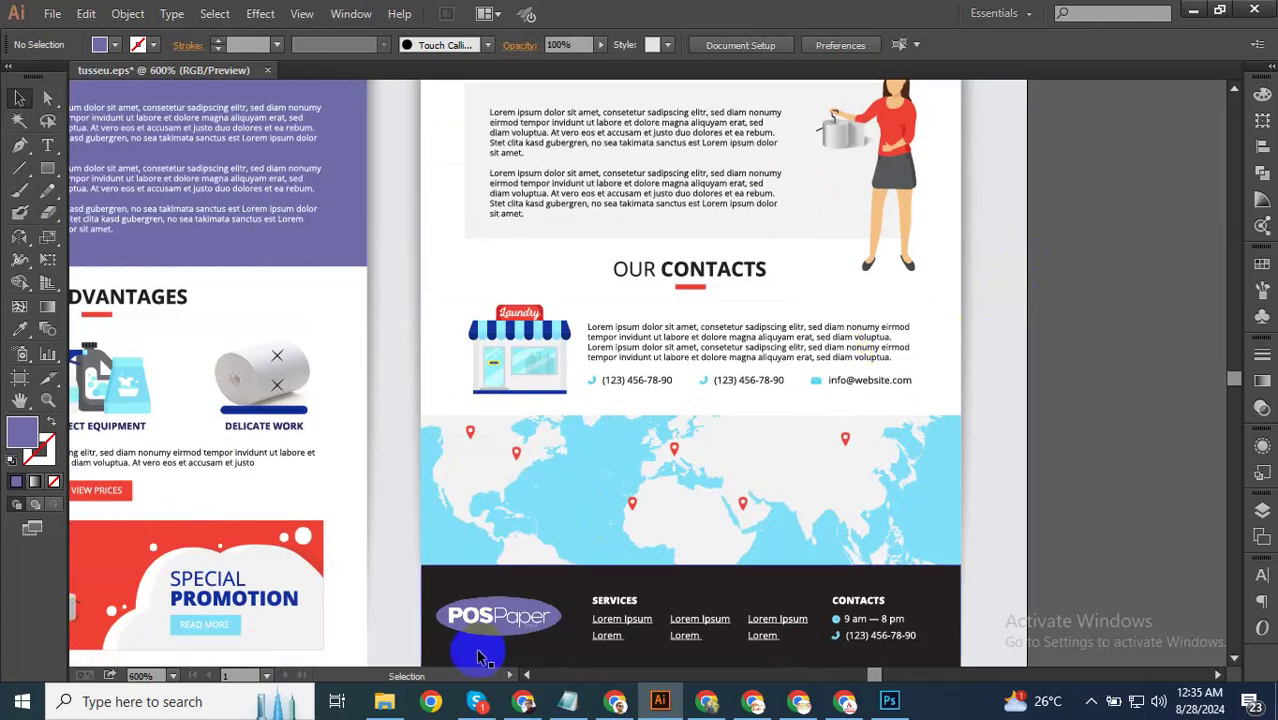
Select and copy the POSPaper logo in the page footer.
scroll(490, 648, up, 2)
click(492, 621)
key(alt)
click(490, 607)
click(500, 568)
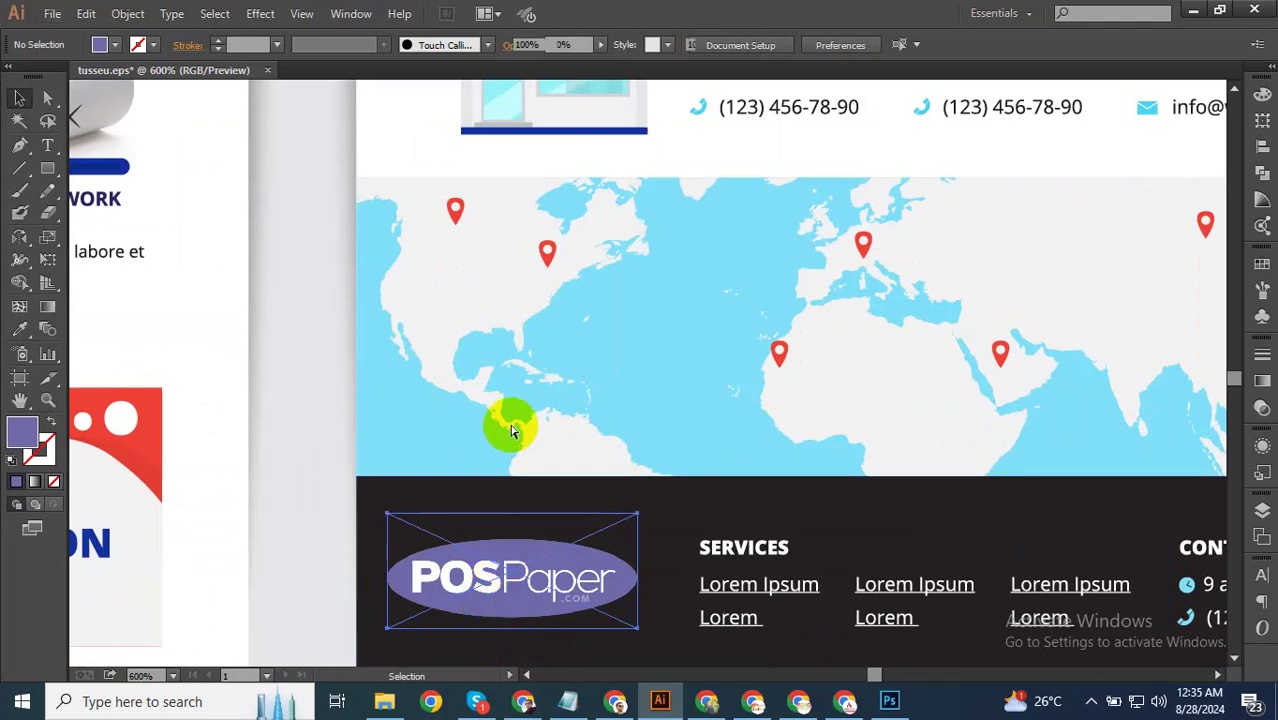
Isolate the group of the laundry shop illustration in the Our Contacts section.
scroll(500, 430, up, 5)
click(462, 448)
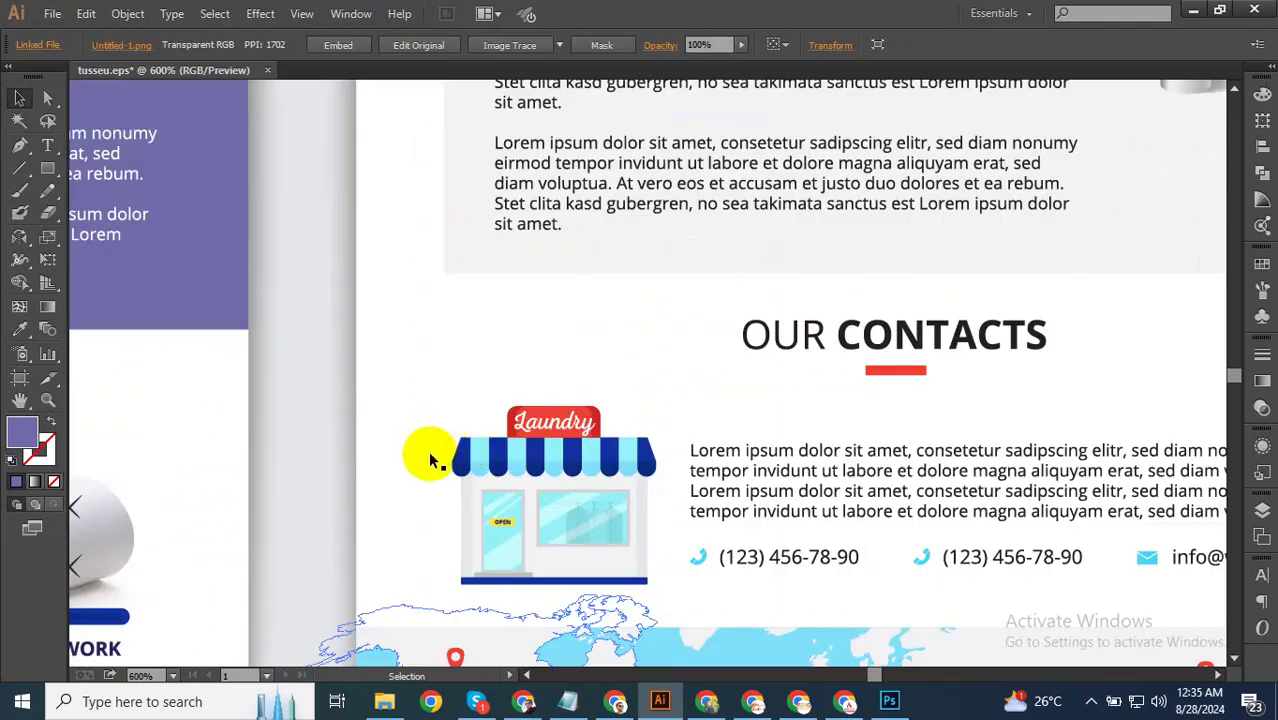
scroll(480, 470, up, 1)
scroll(556, 599, up, 3)
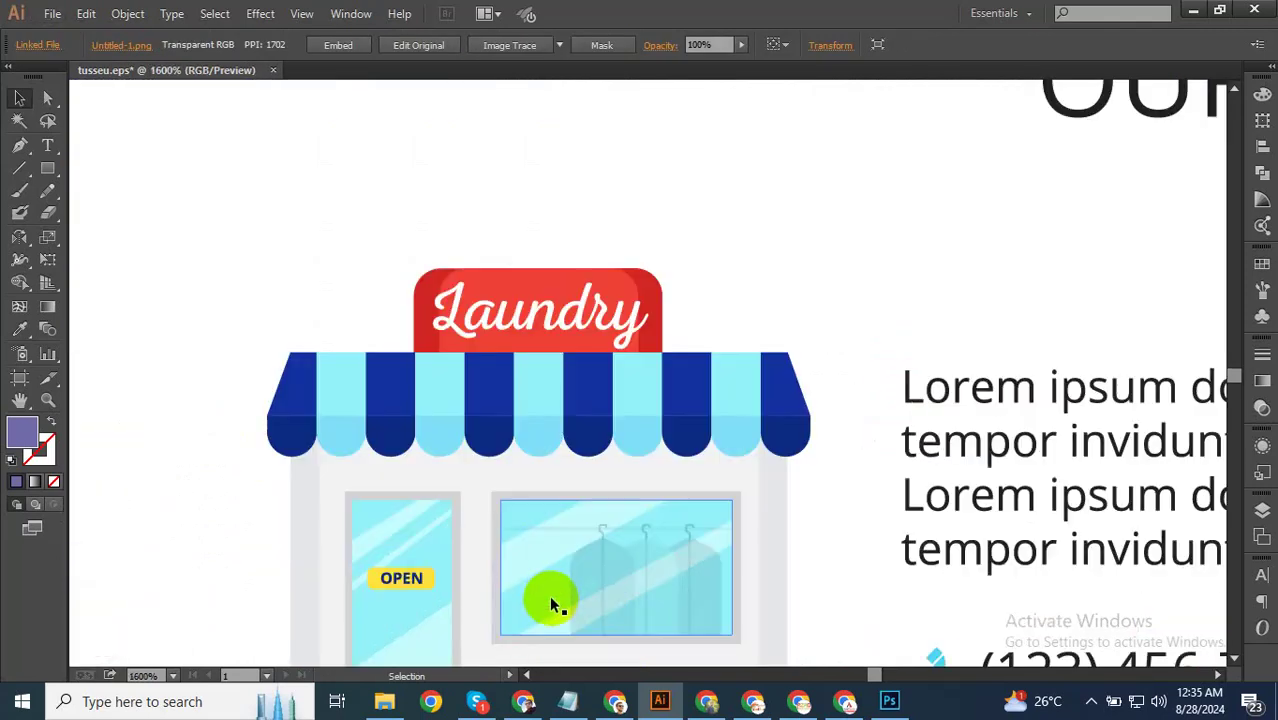
scroll(540, 325, up, 1)
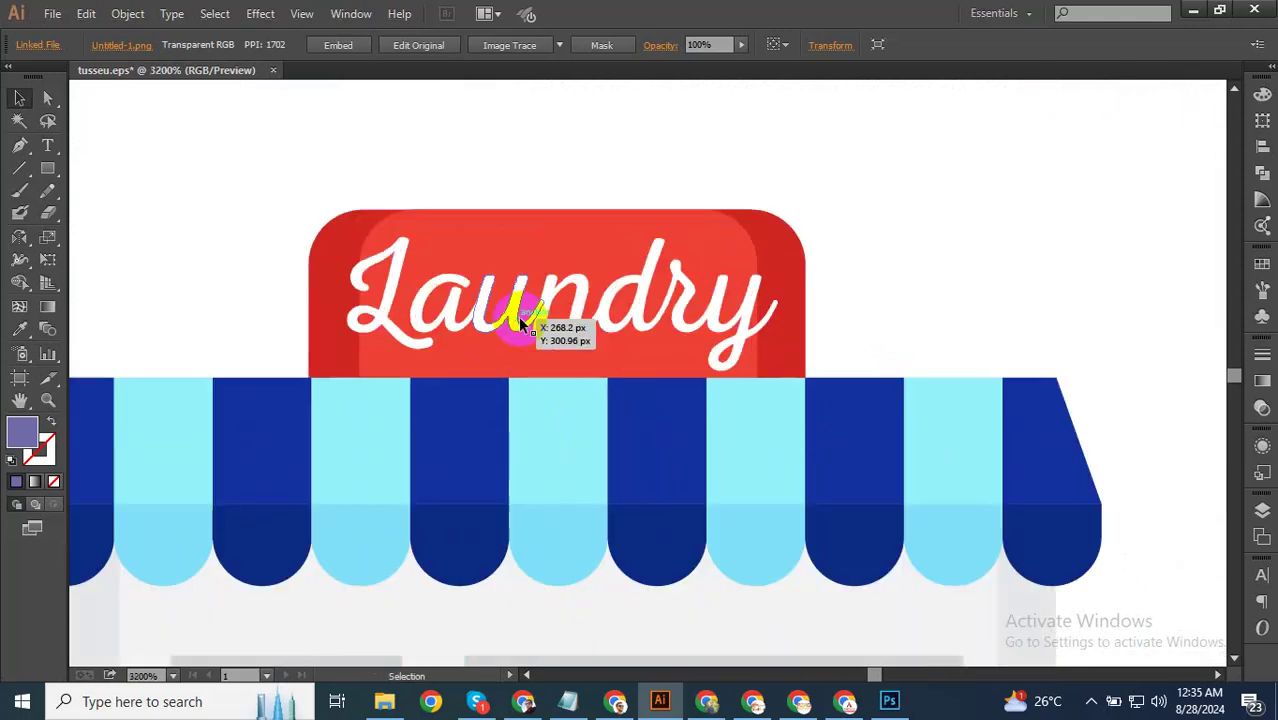
double_click(520, 322)
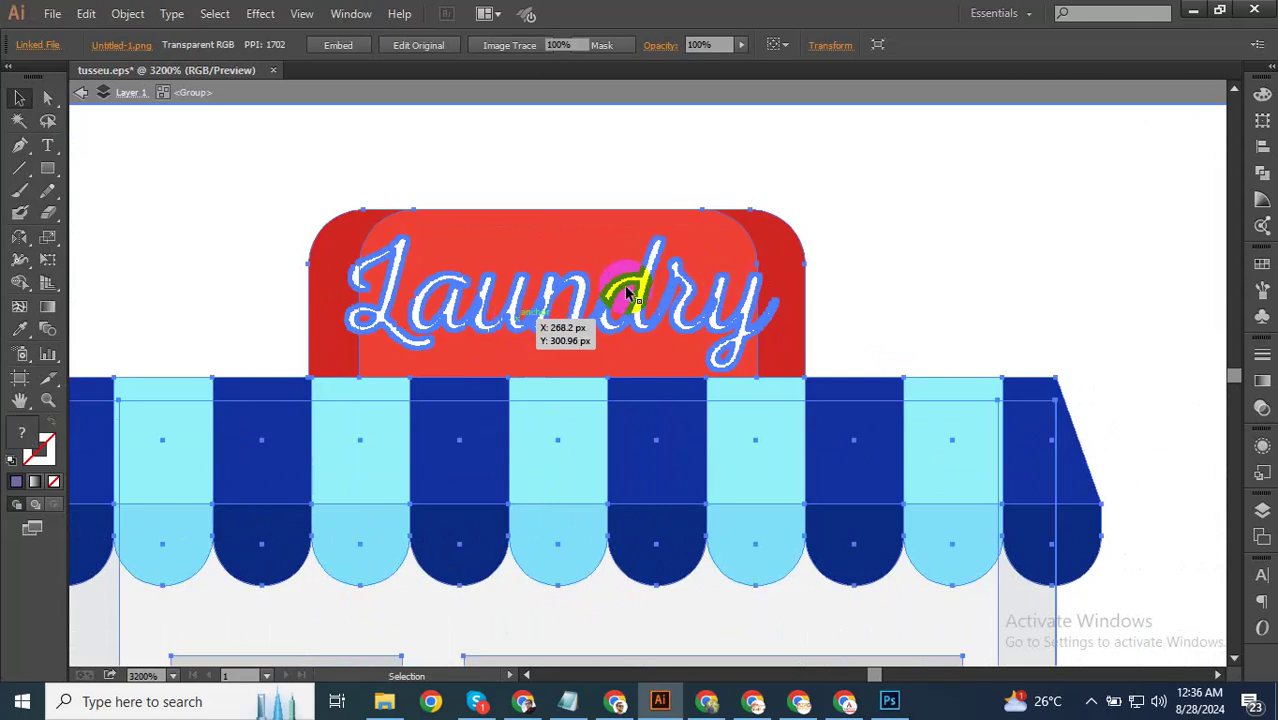
double_click(604, 292)
drag(876, 197, 607, 303)
drag(888, 285, 311, 313)
double_click(681, 281)
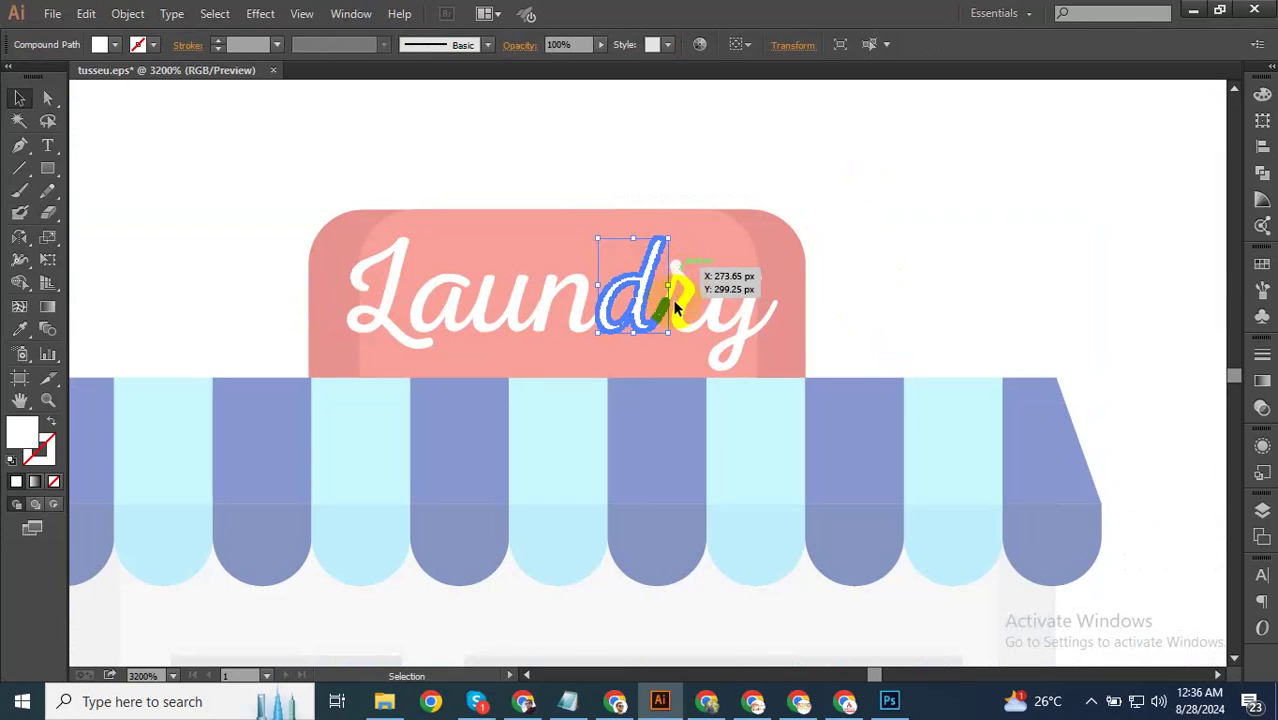
key(ctrl+a)
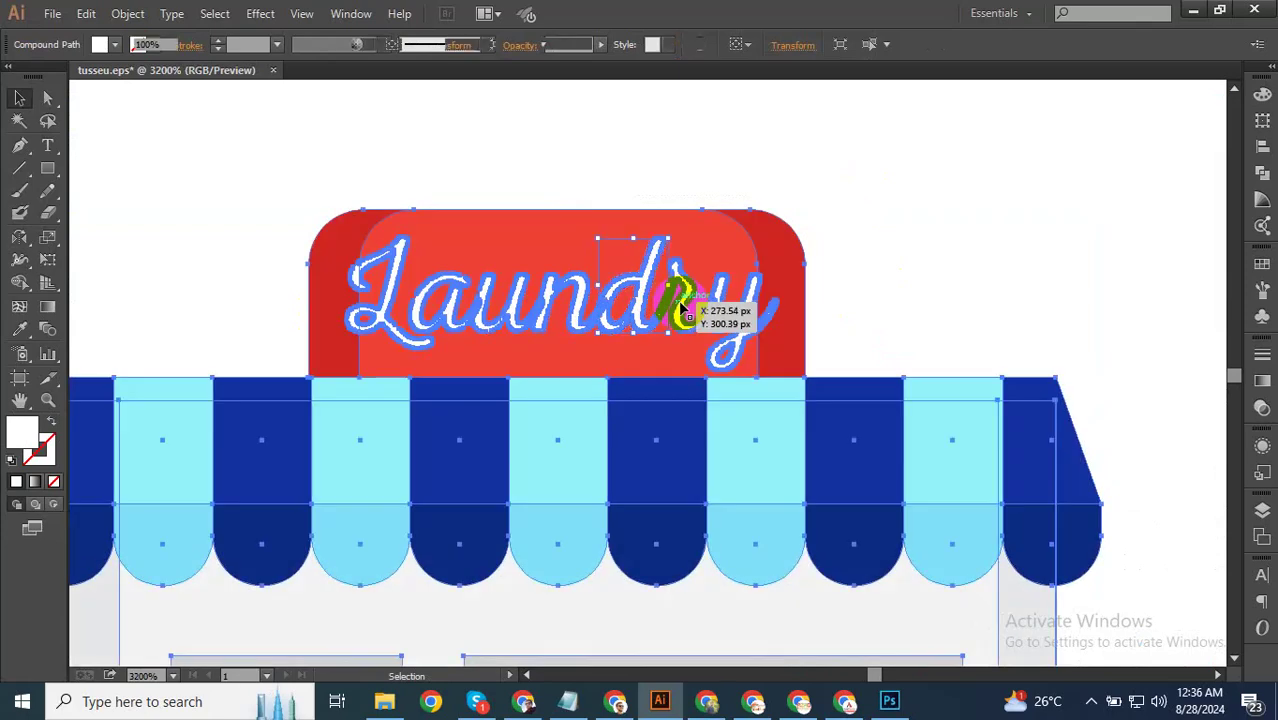
double_click(681, 311)
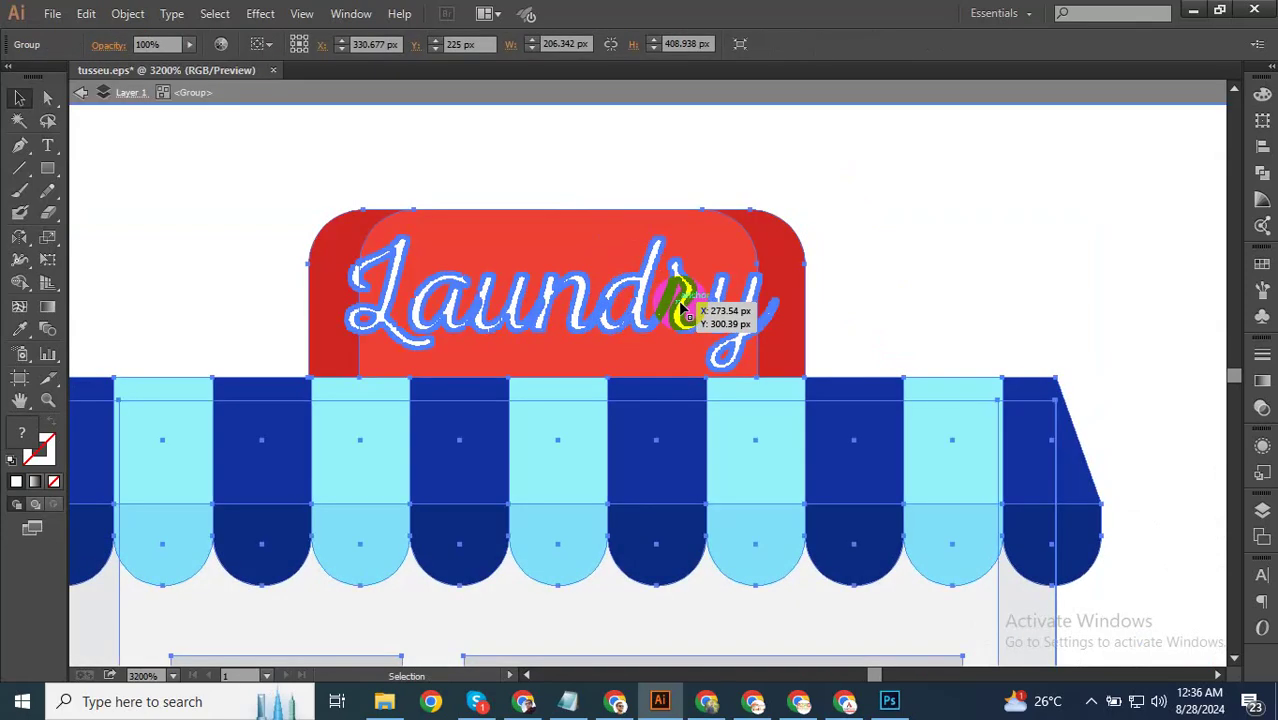
drag(893, 261, 203, 276)
click(419, 285)
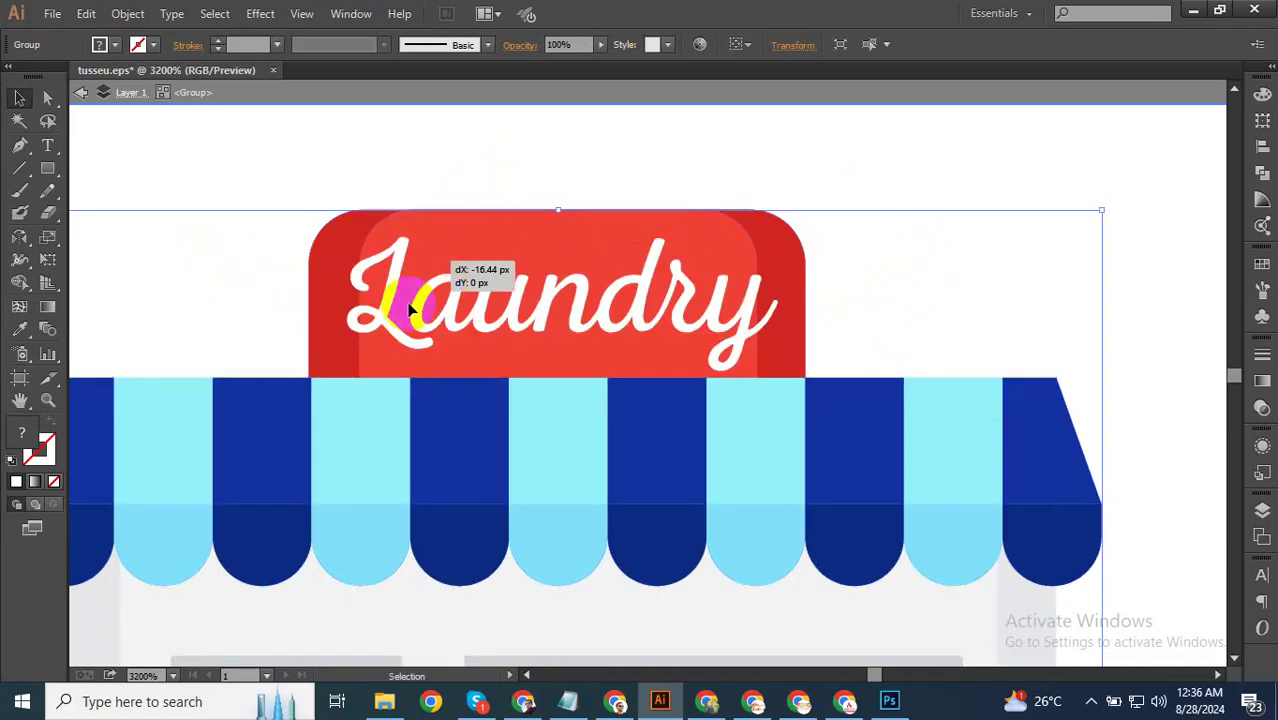
click(456, 328)
click(803, 243)
drag(893, 209, 161, 289)
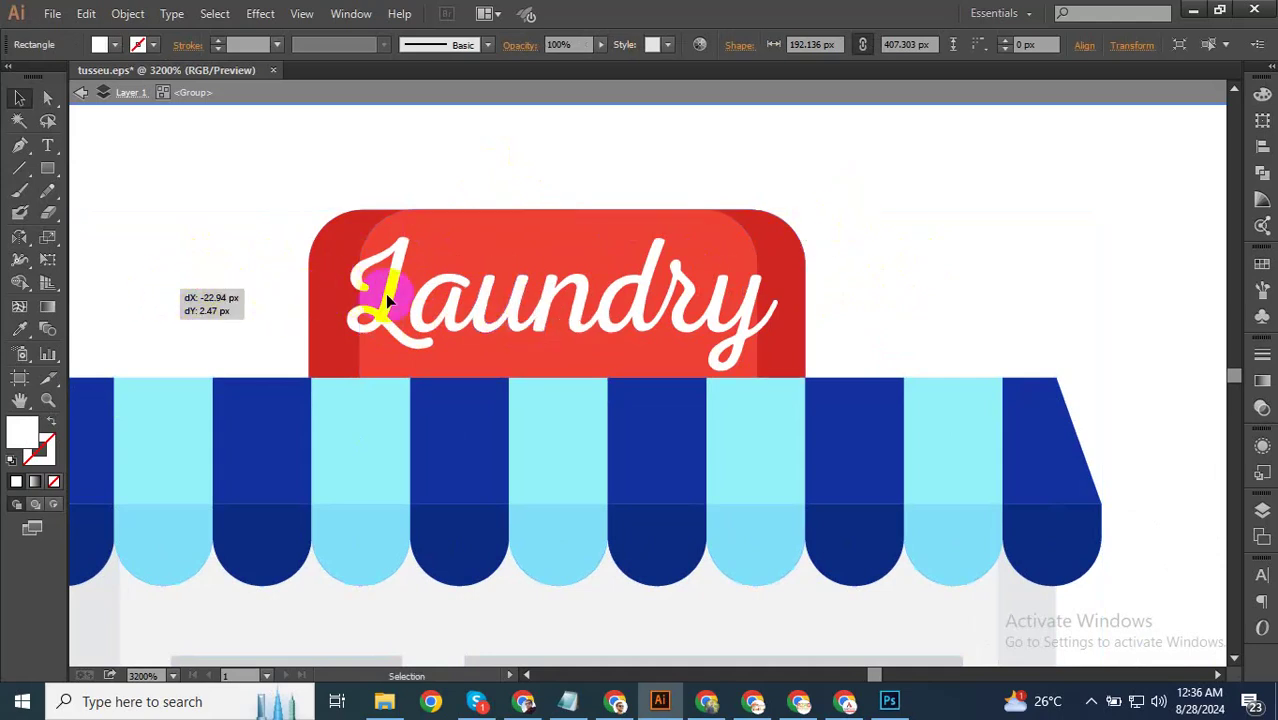
click(588, 348)
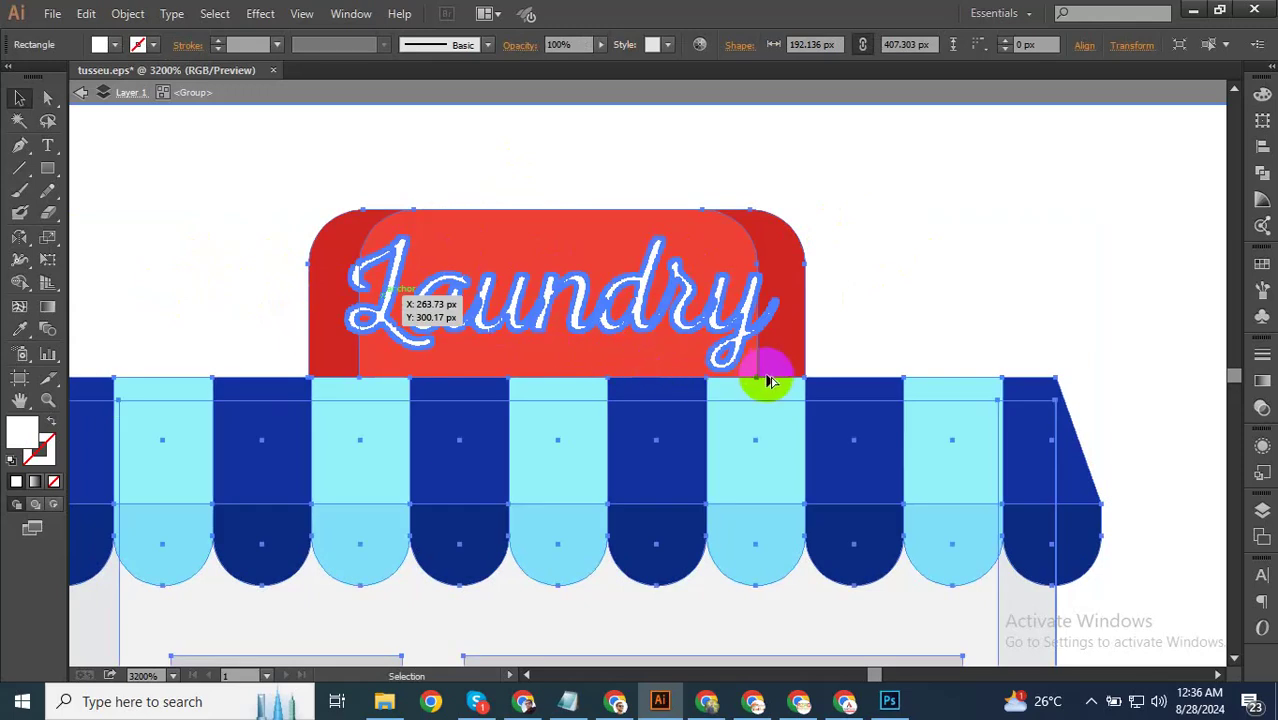
Isolate the nested group of the "Laundry" lettering on the shop sign and delete the lettering.
scroll(720, 380, down, 1)
click(655, 335)
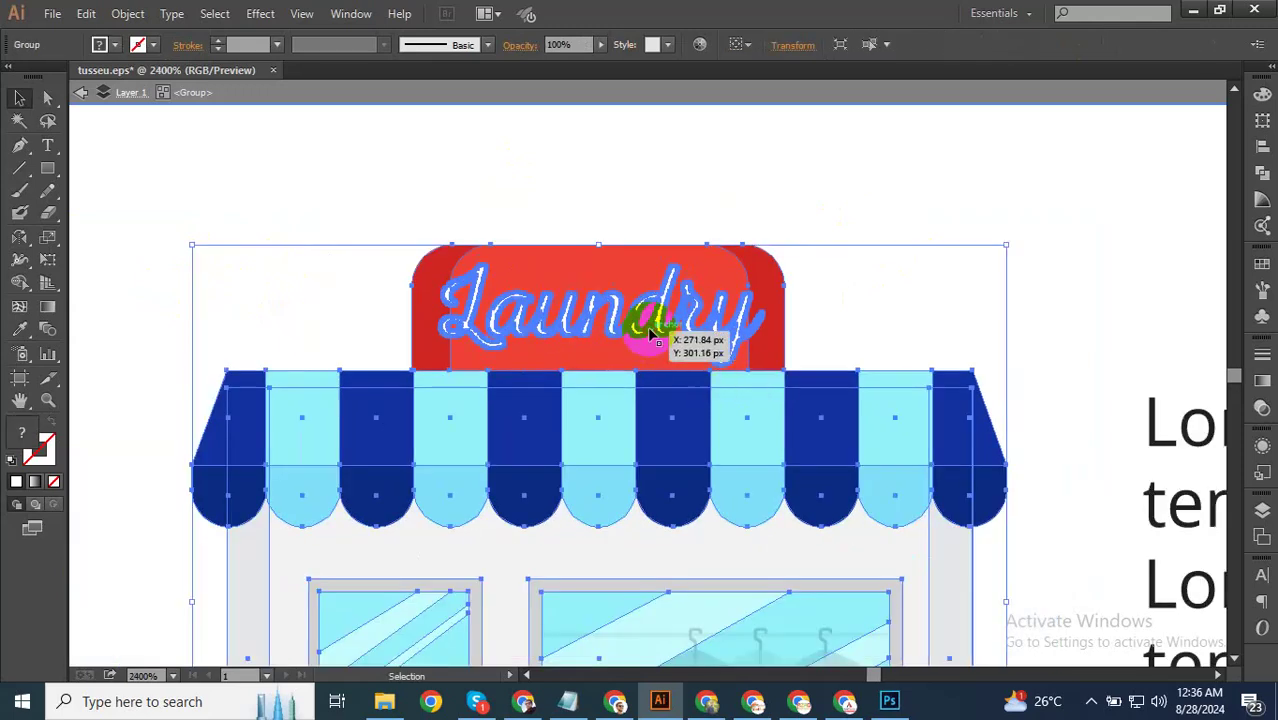
double_click(655, 335)
click(784, 283)
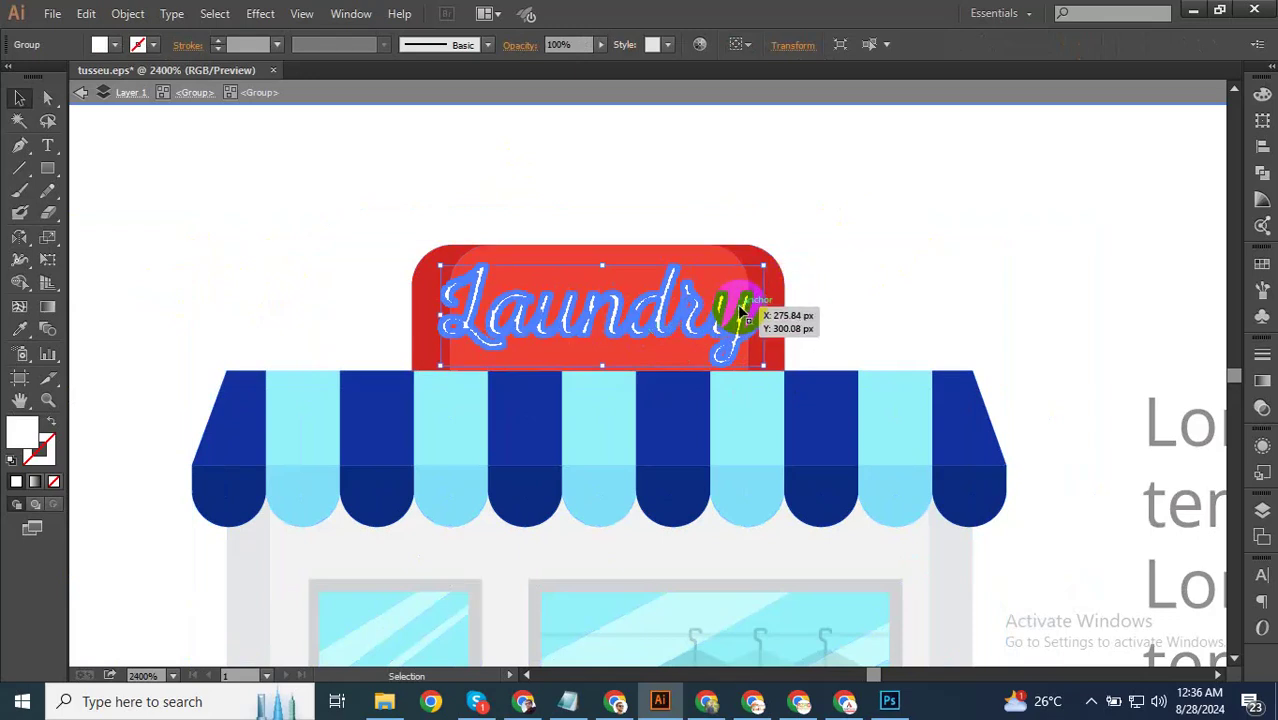
key(Delete)
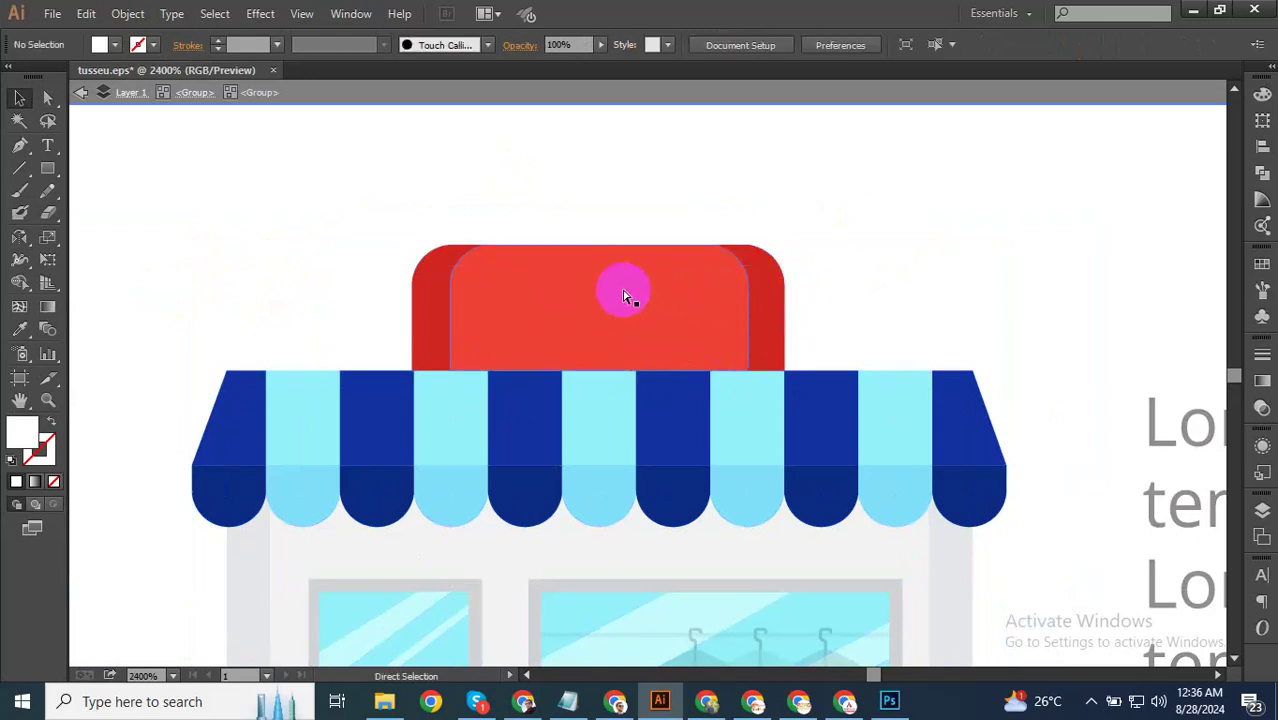
Paste the POSPaper logo over the shop illustration and scale it down to roughly the width of the red sign.
click(623, 298)
key(ctrl+v)
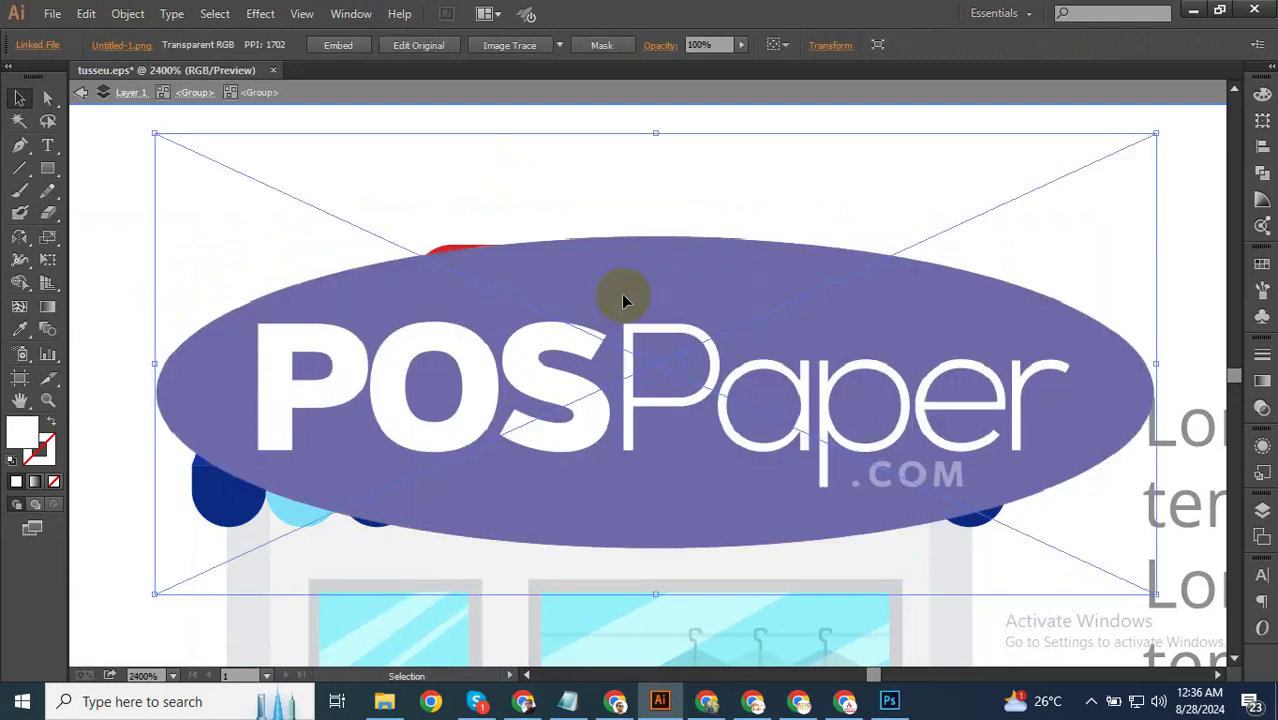
click(1154, 131)
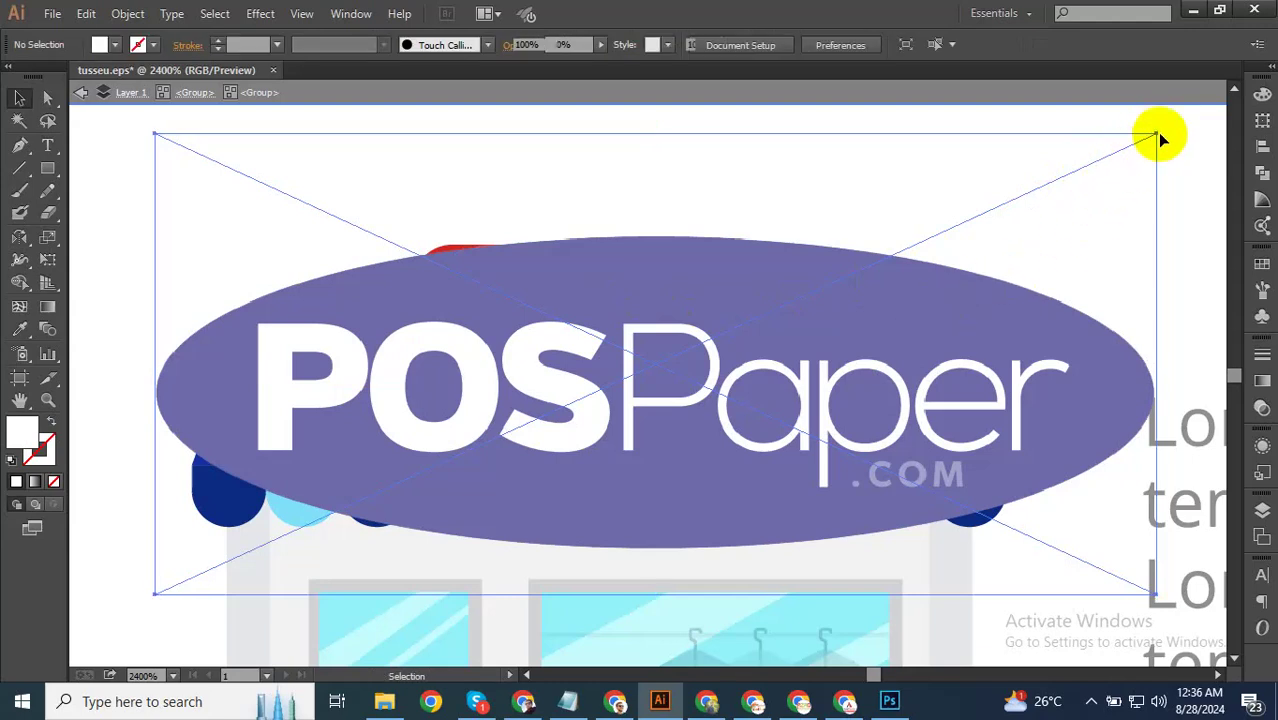
drag(1158, 134, 922, 273)
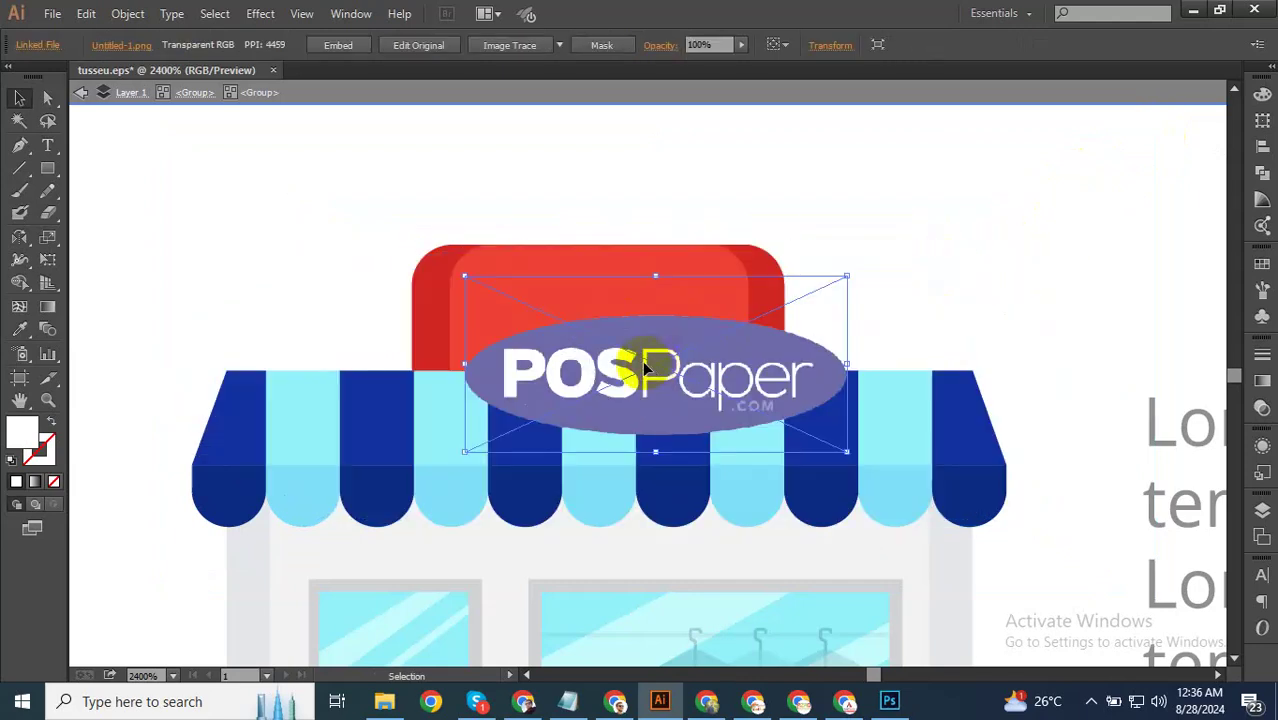
Move the POSPaper logo onto the red shop sign and shrink it to fit inside the sign's lighter panel.
scroll(581, 370, up, 2)
drag(845, 343, 751, 243)
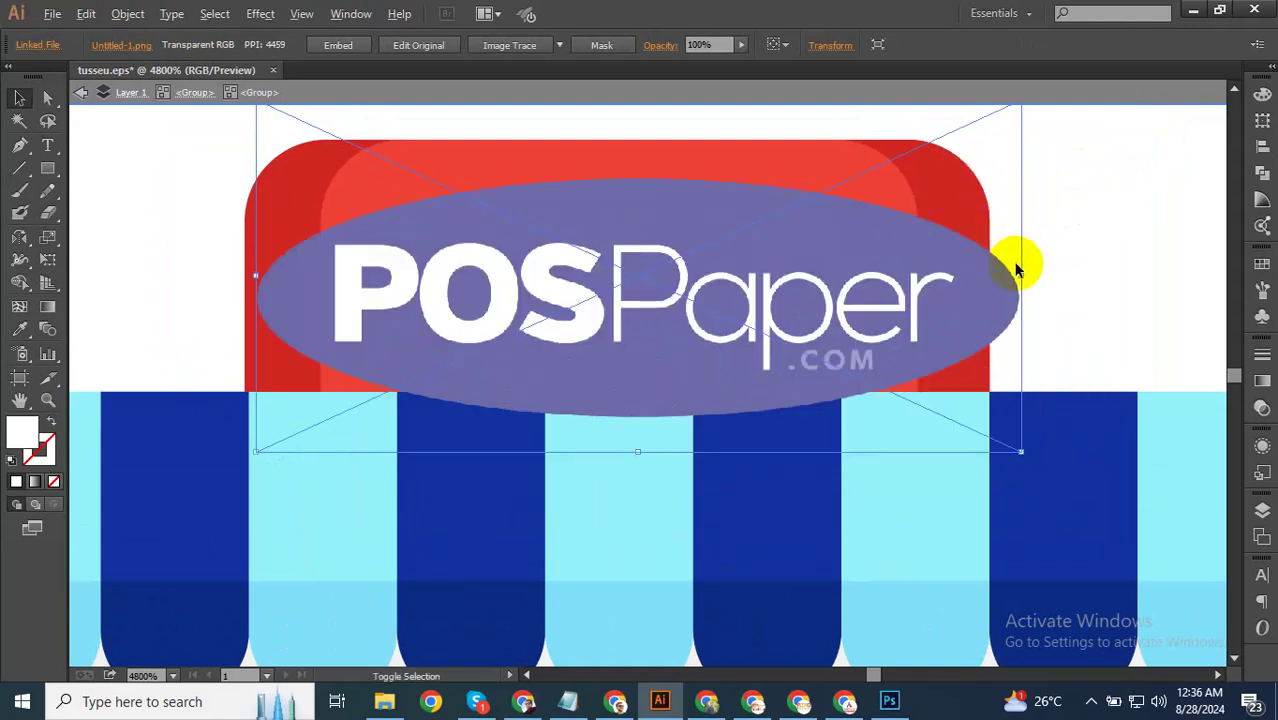
drag(1020, 452, 835, 398)
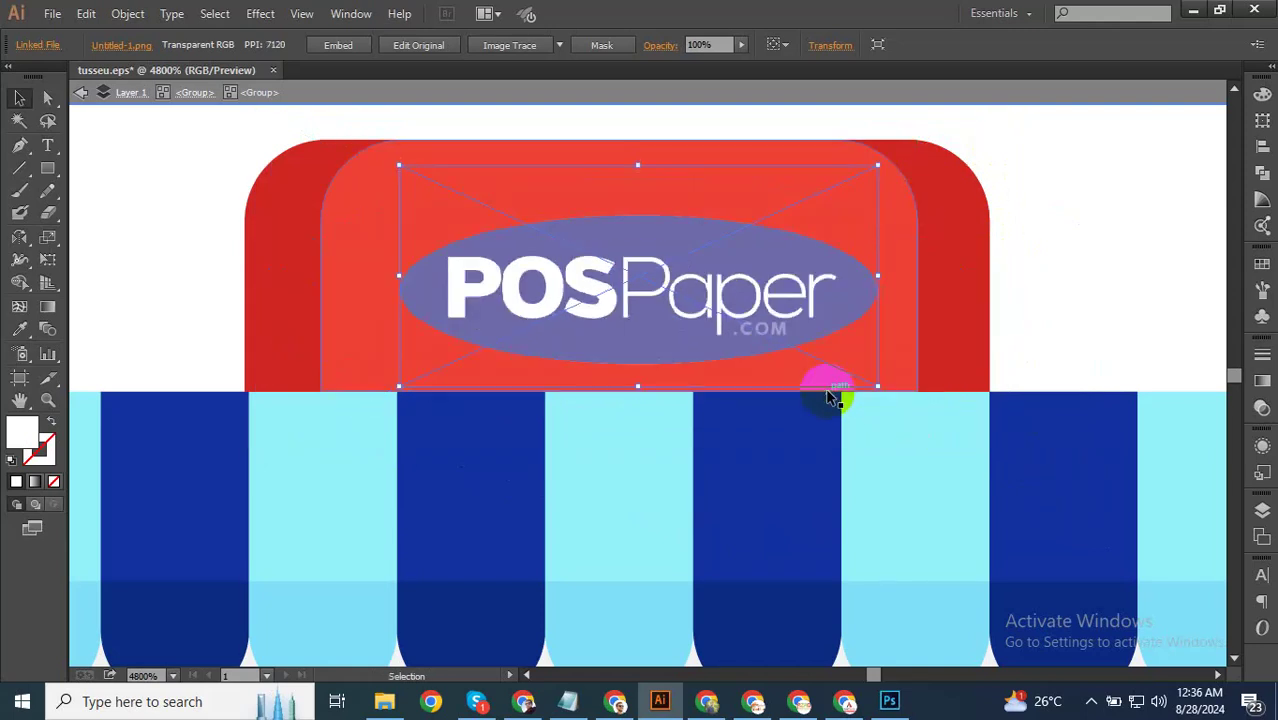
Centre the POSPaper logo on the lighter panel of the red shop sign and exit isolation mode.
mouse_move(676, 309)
mouse_down()
mouse_move(651, 298)
mouse_move(672, 289)
mouse_up()
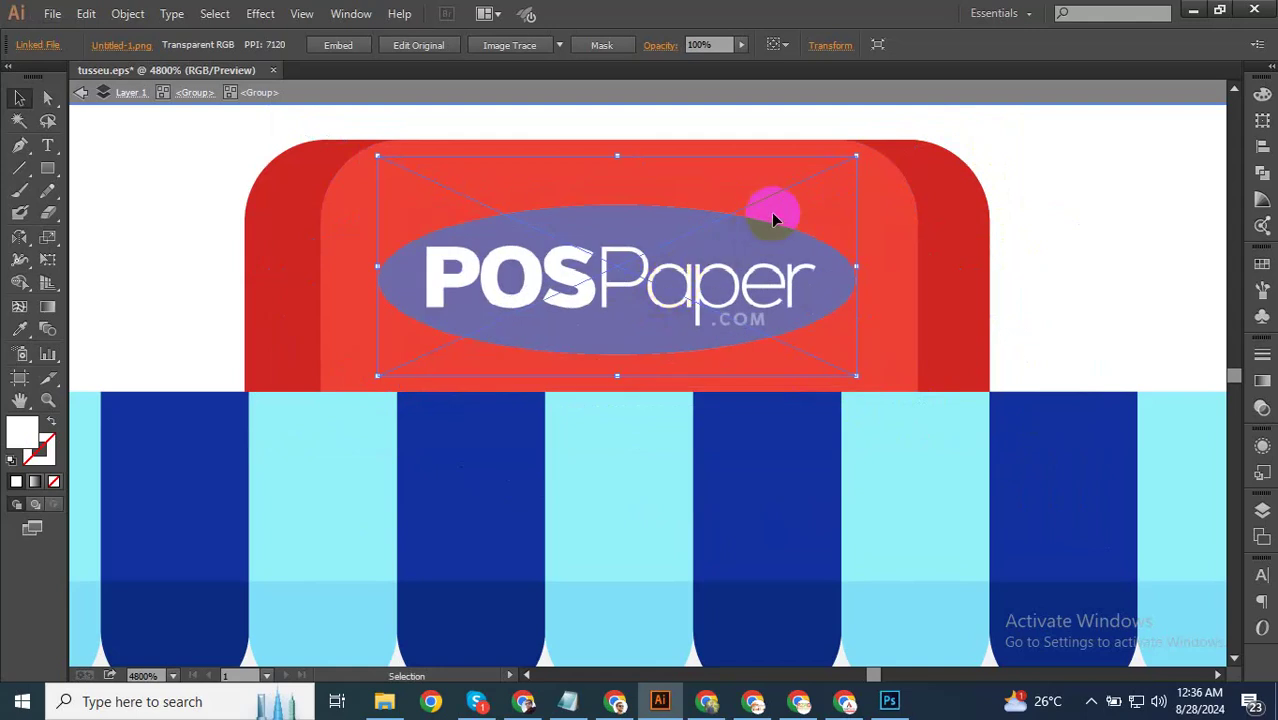
scroll(643, 346, down, 2)
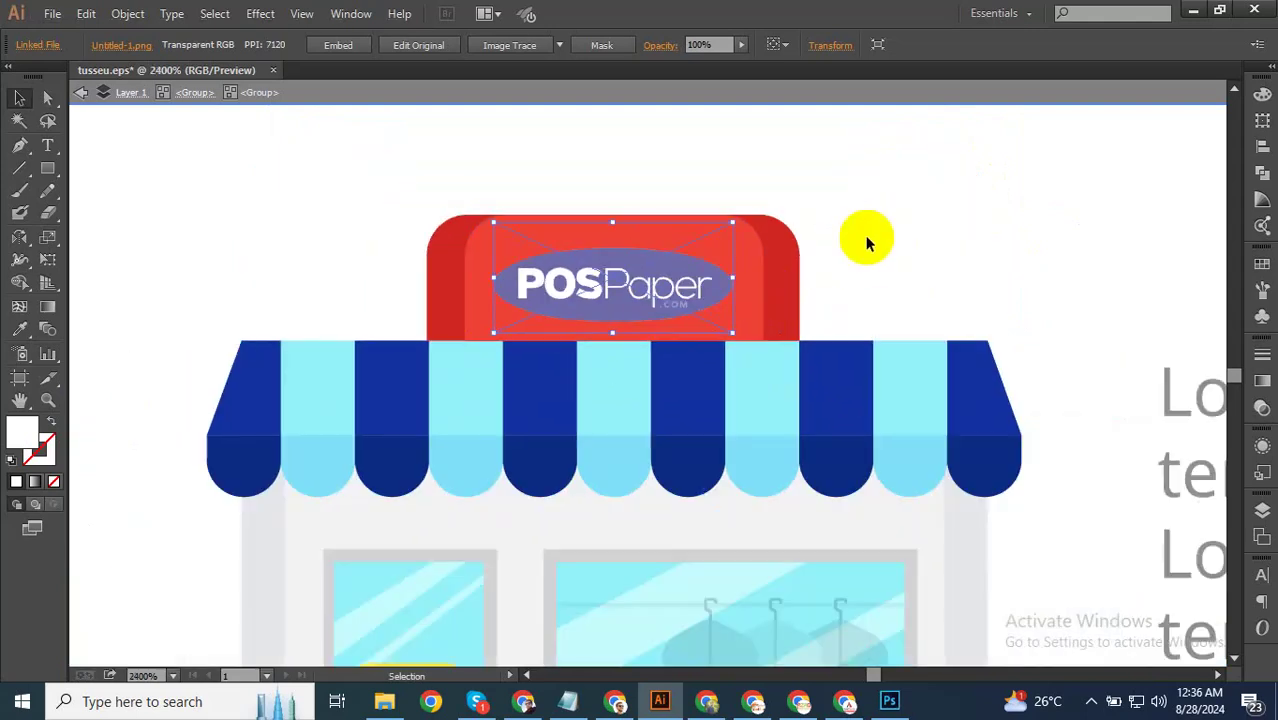
click(529, 462)
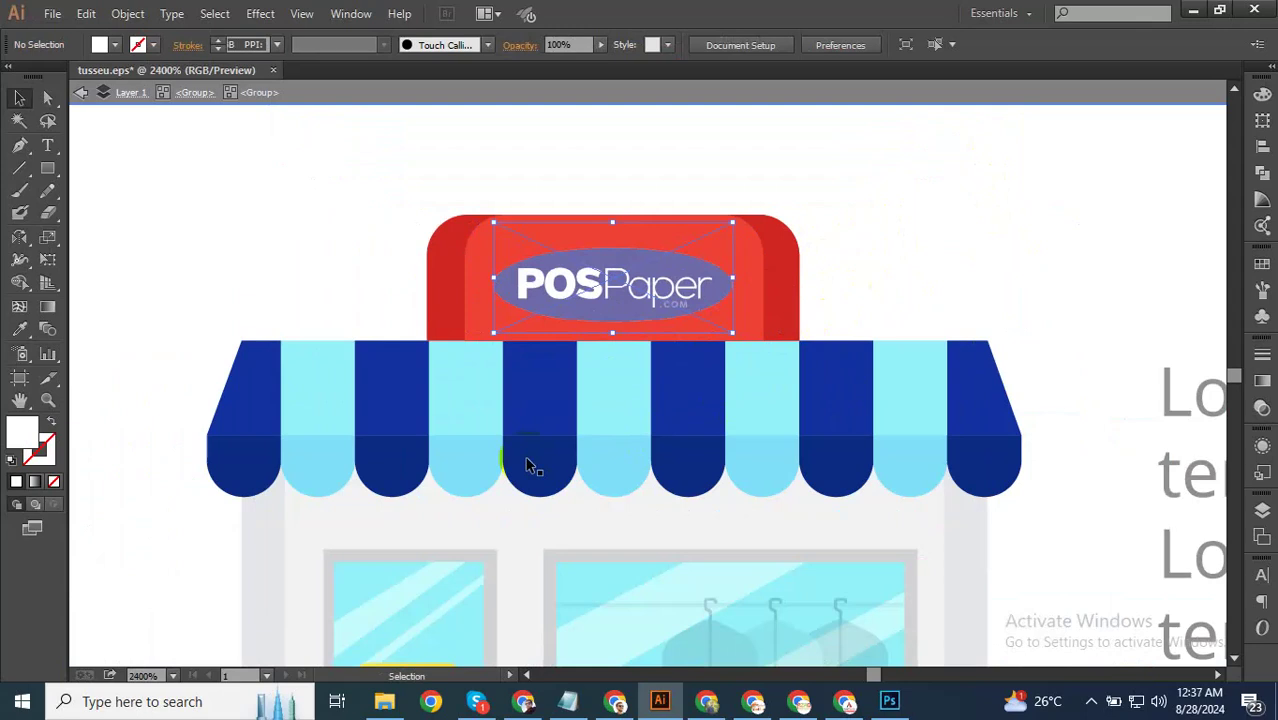
scroll(529, 465, down, 2)
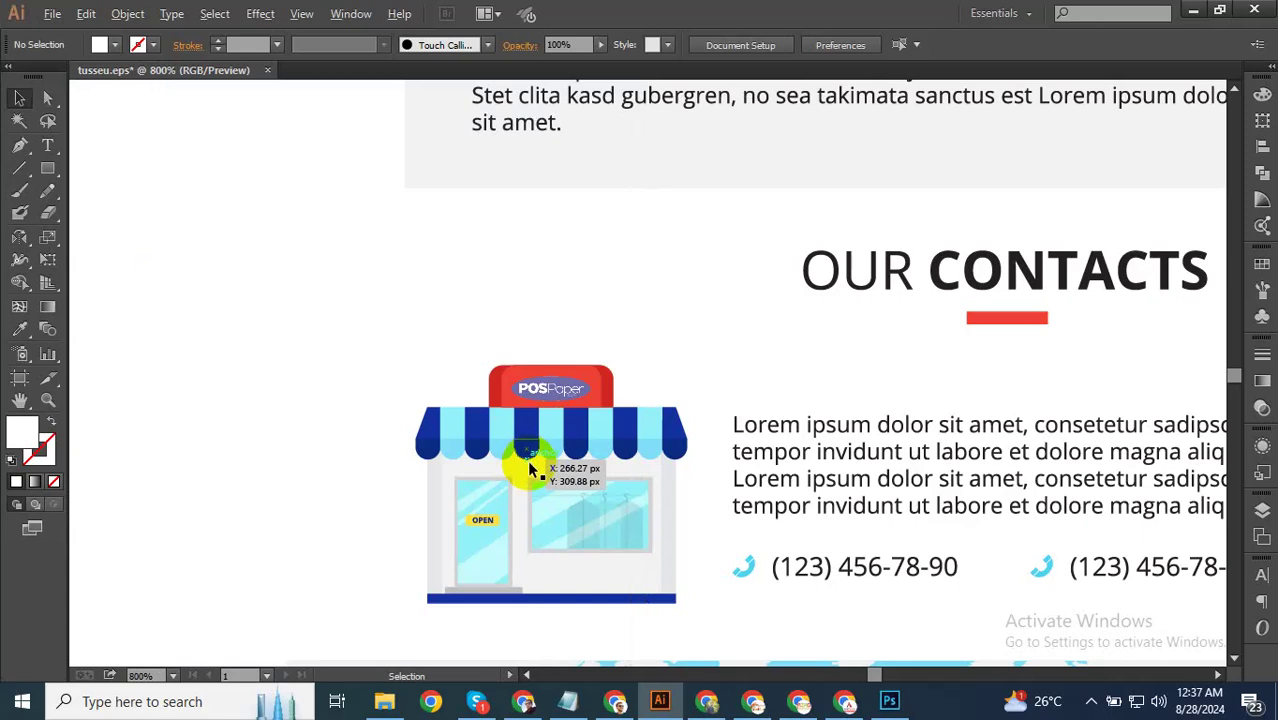
scroll(656, 471, down, 3)
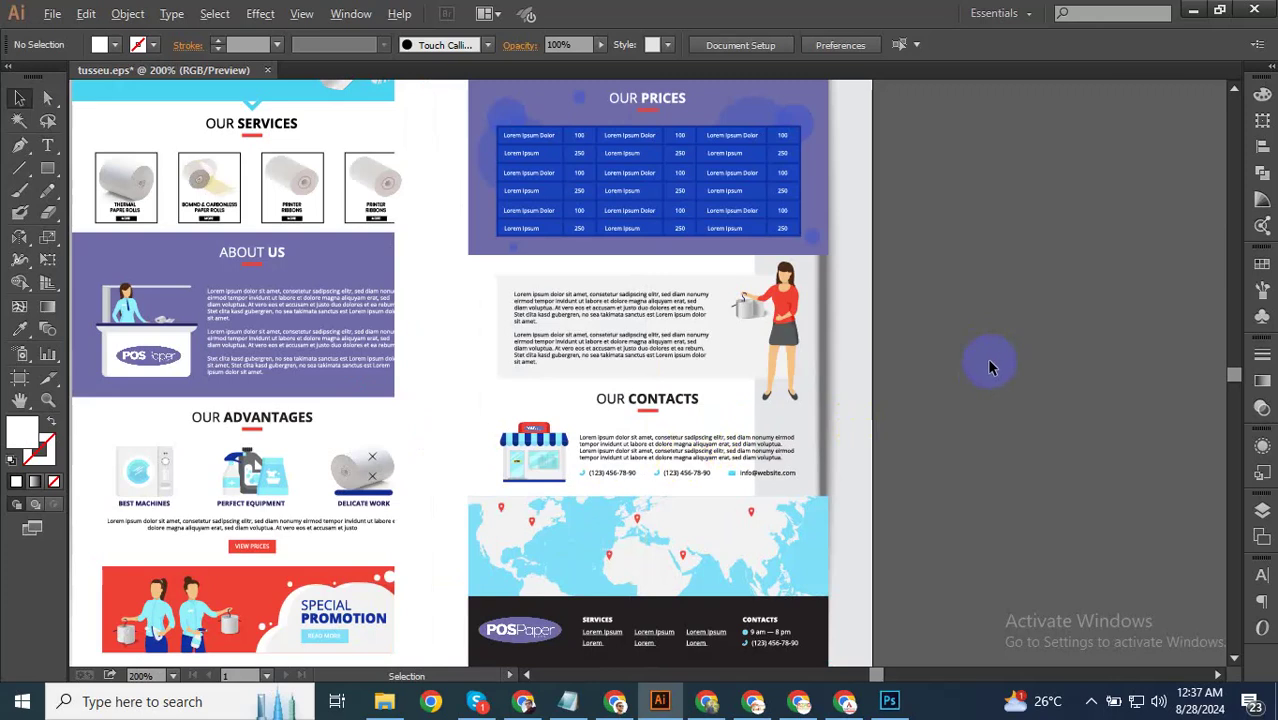
Save the edited landing page document tusseu.eps.
scroll(988, 367, down, 1)
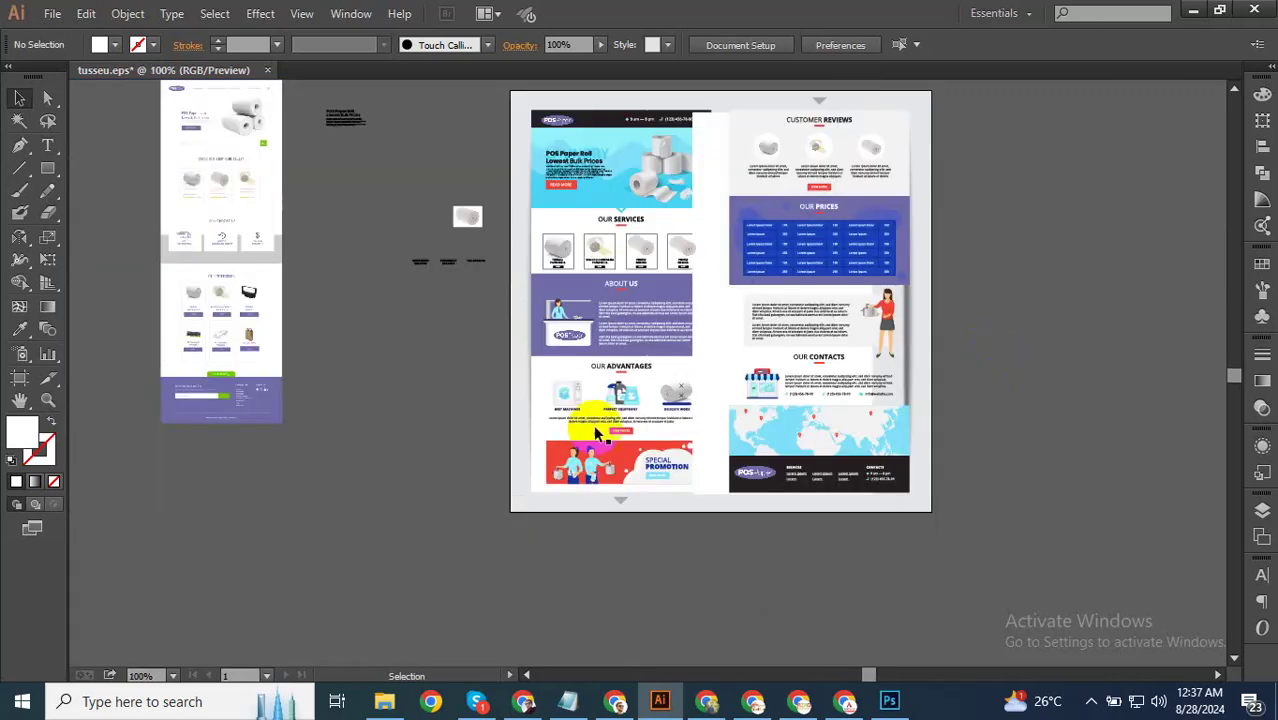
click(52, 13)
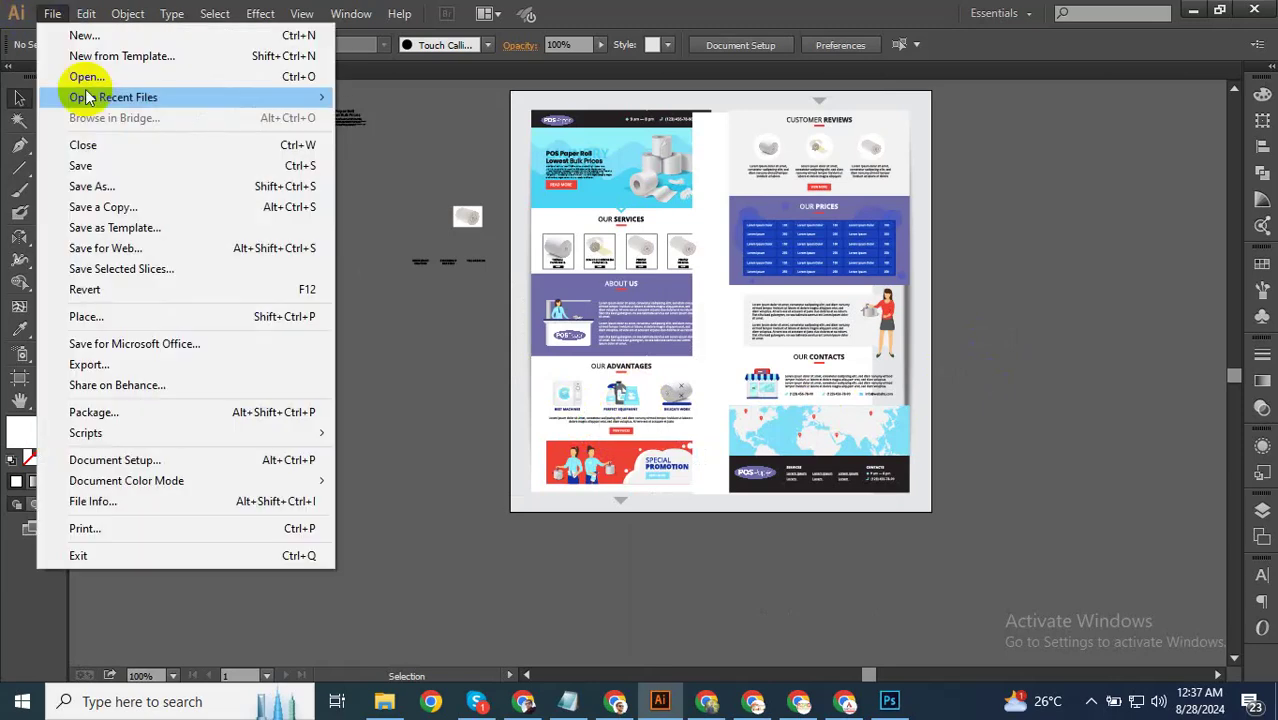
click(111, 160)
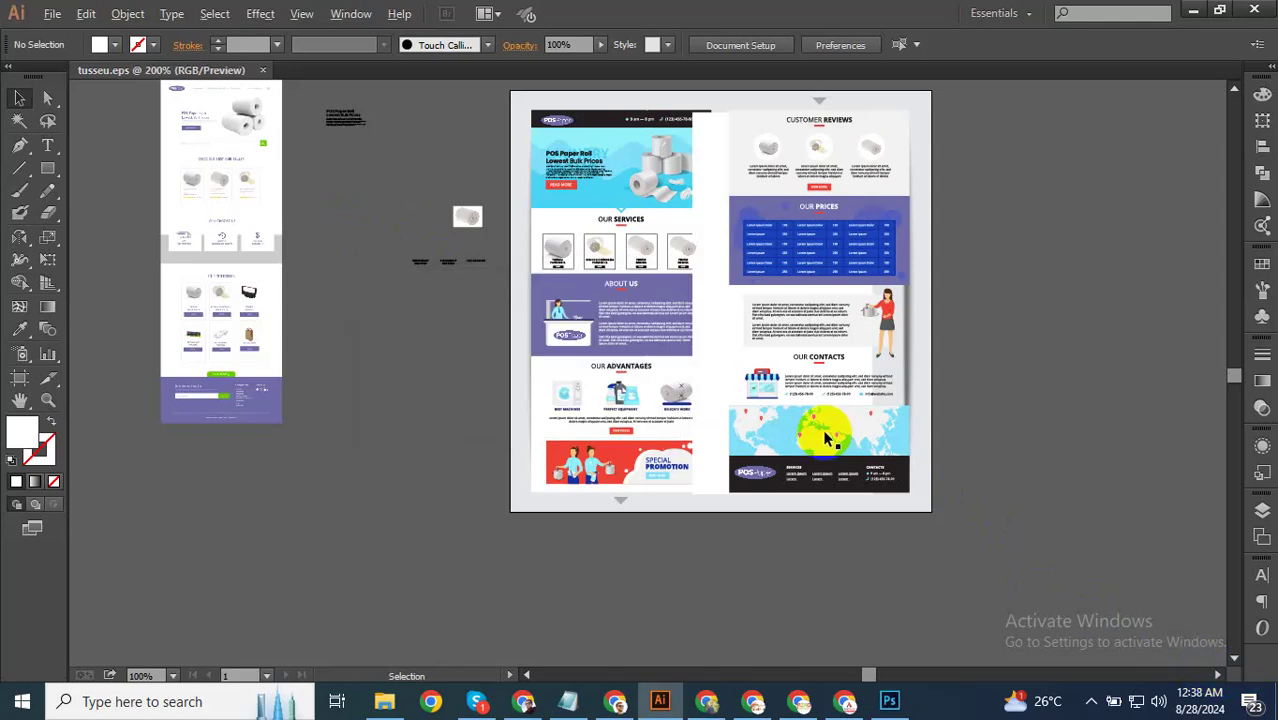
Examine both page columns from the footer and map up to the header, Our Services and Customer Reviews sections.
scroll(824, 435, up, 2)
key(space)
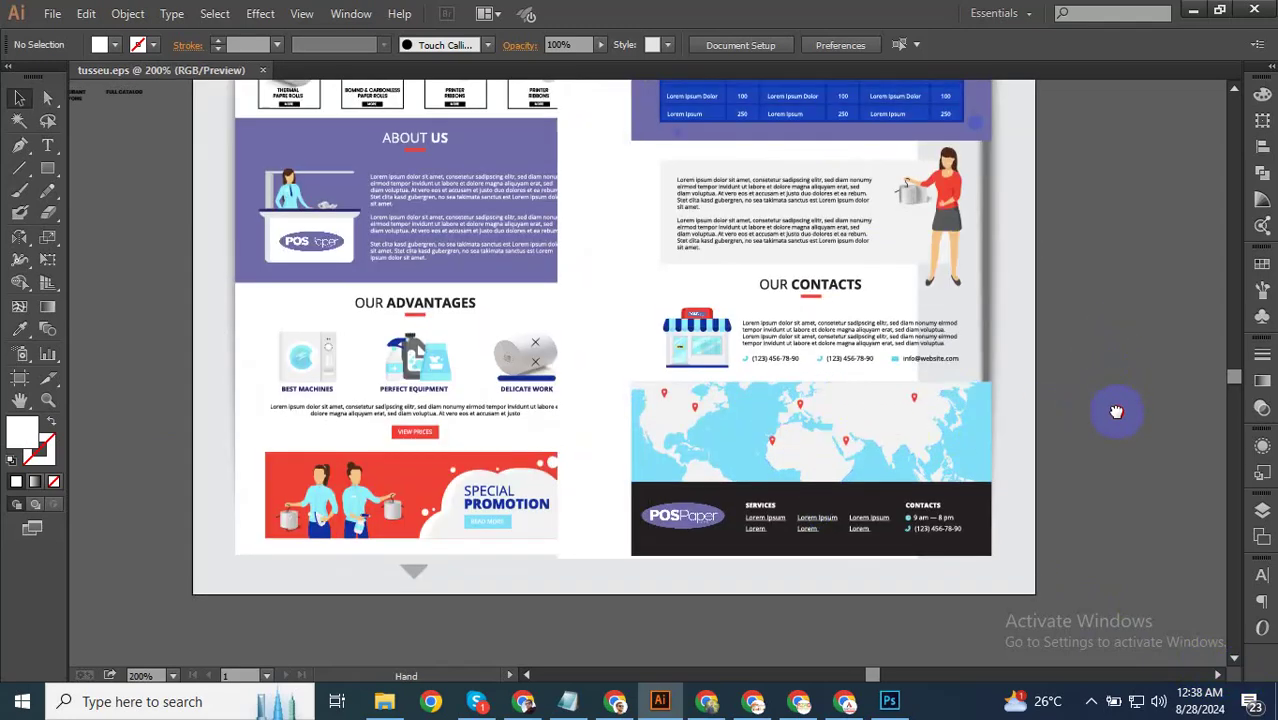
scroll(1118, 408, up, 3)
drag(1121, 309, 1113, 375)
scroll(1113, 375, up, 4)
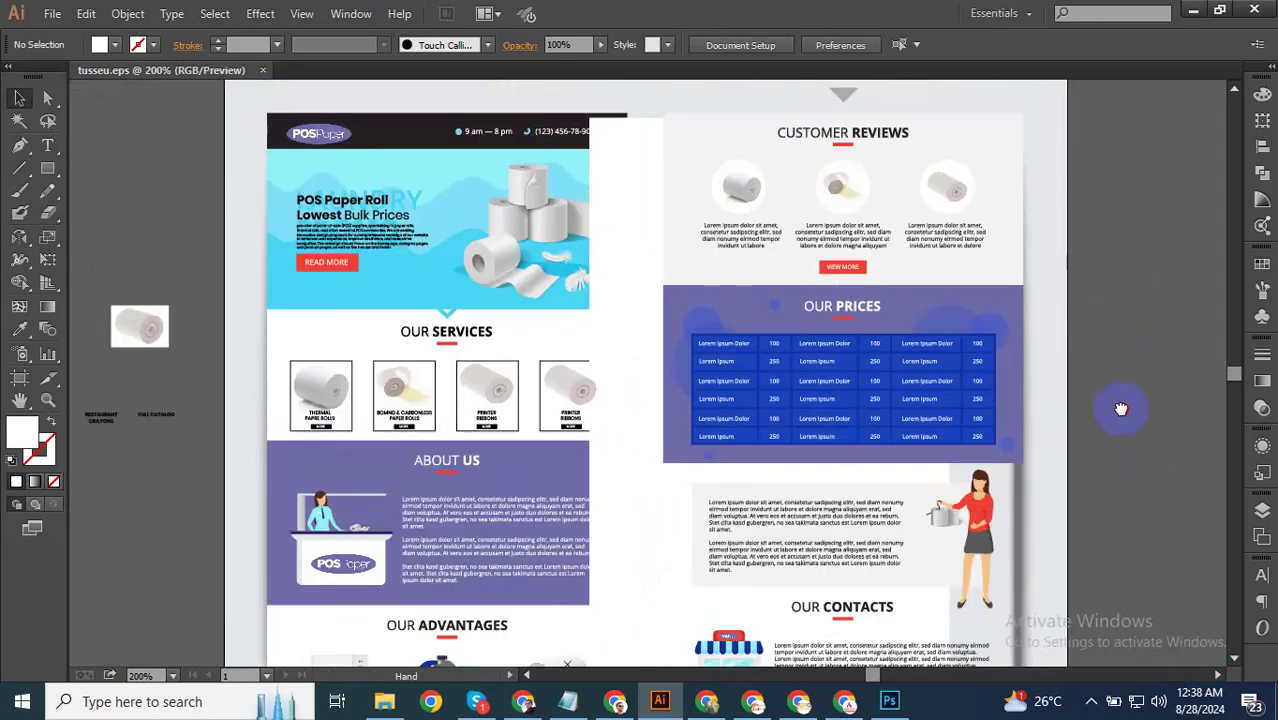
drag(1129, 309, 1129, 436)
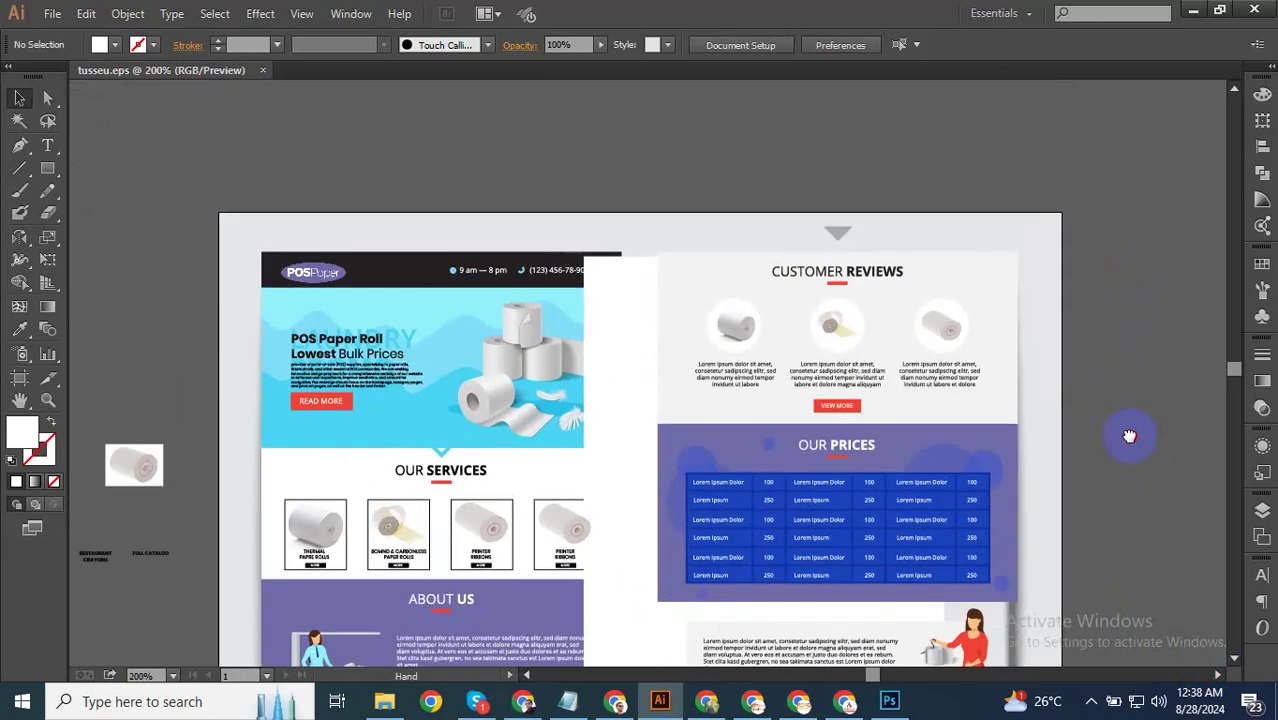
drag(1123, 383, 1124, 379)
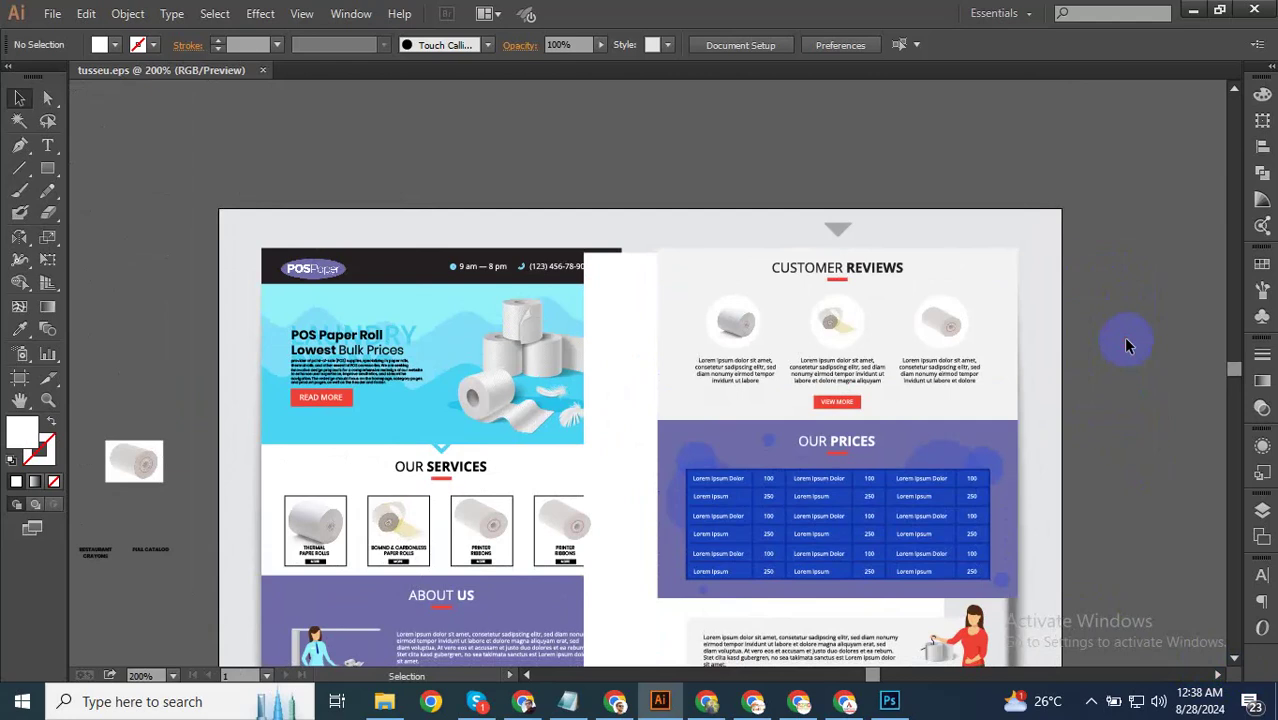
scroll(1119, 326, down, 1)
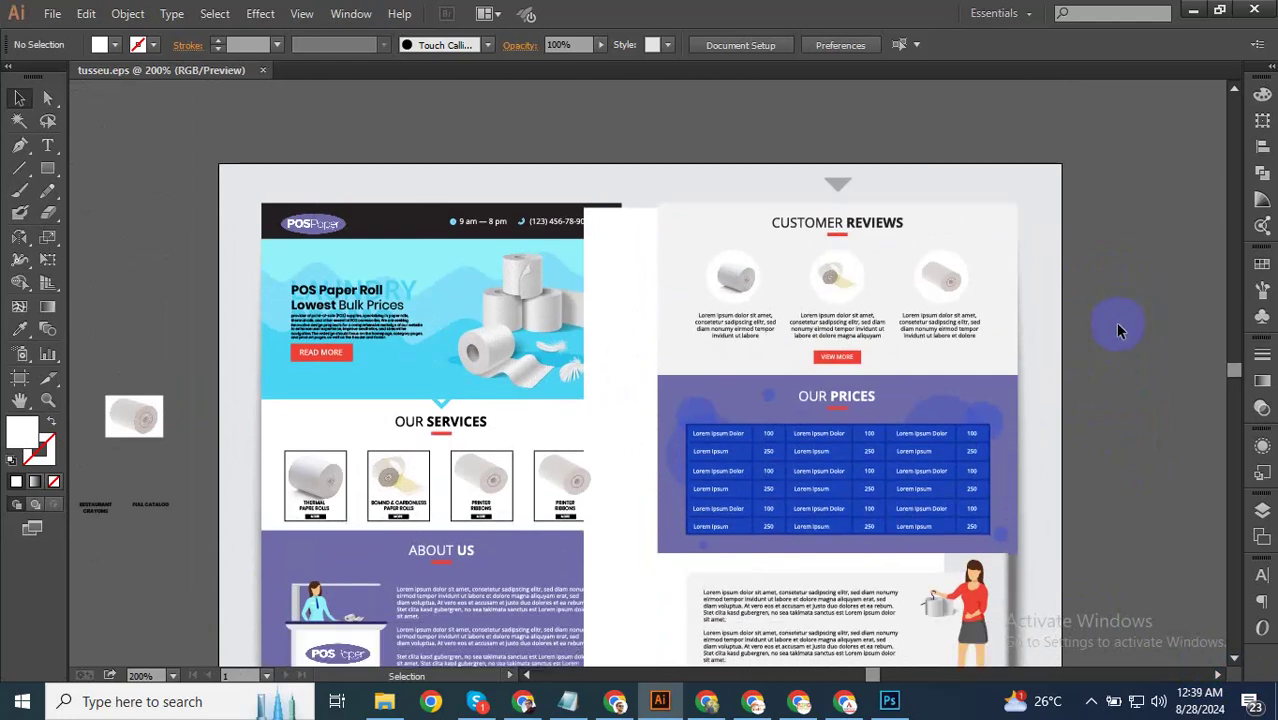
scroll(1098, 319, down, 1)
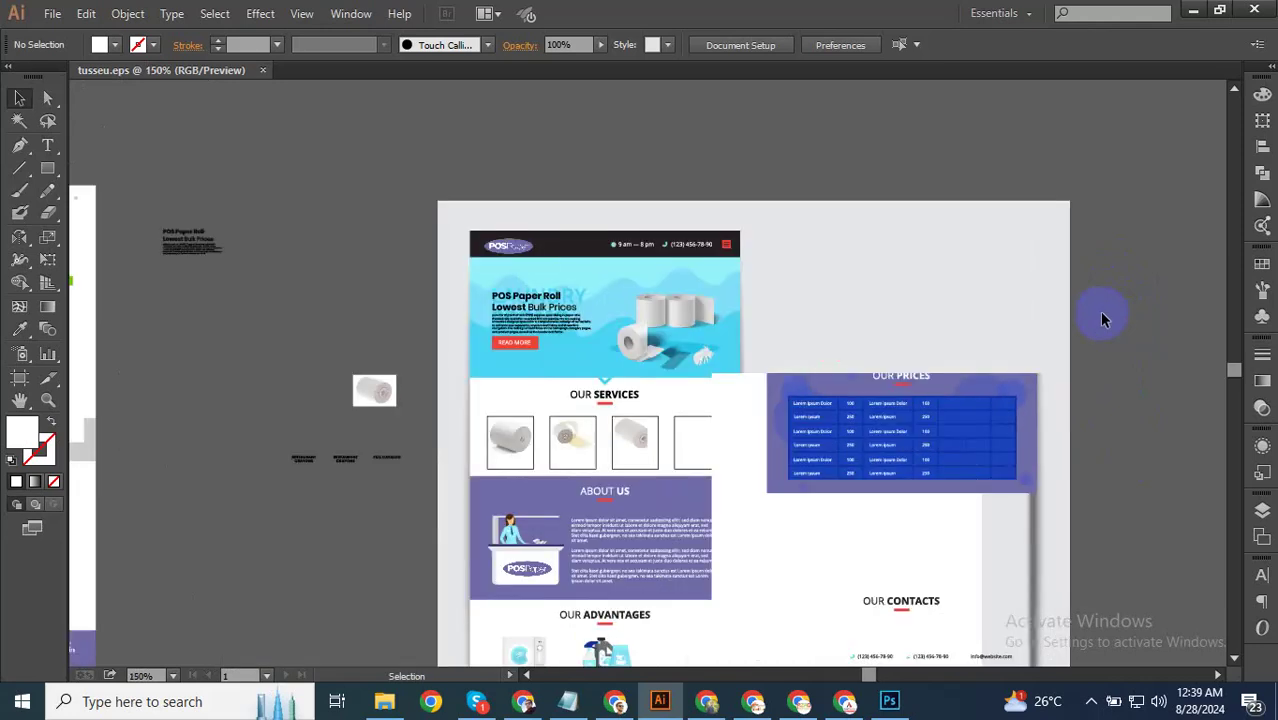
drag(1133, 314, 1033, 235)
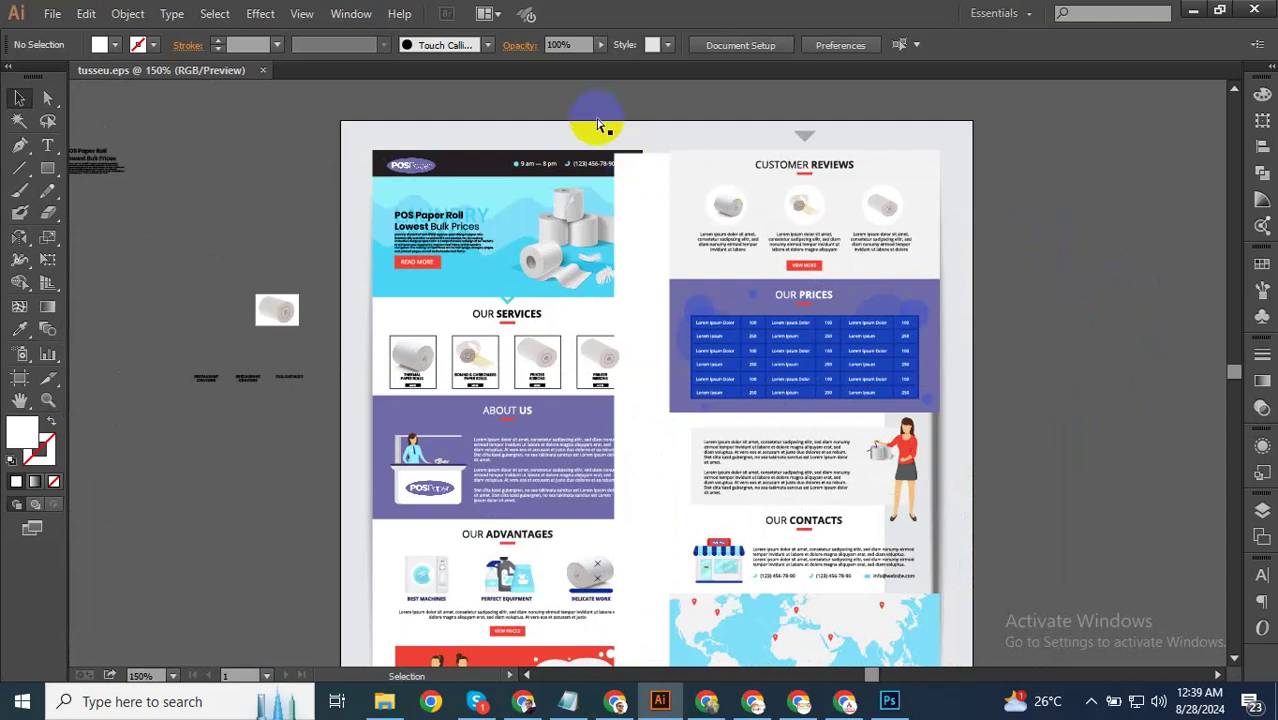
Open the Save As dialog and dismiss it without saving a copy.
key(ctrl+shift+s)
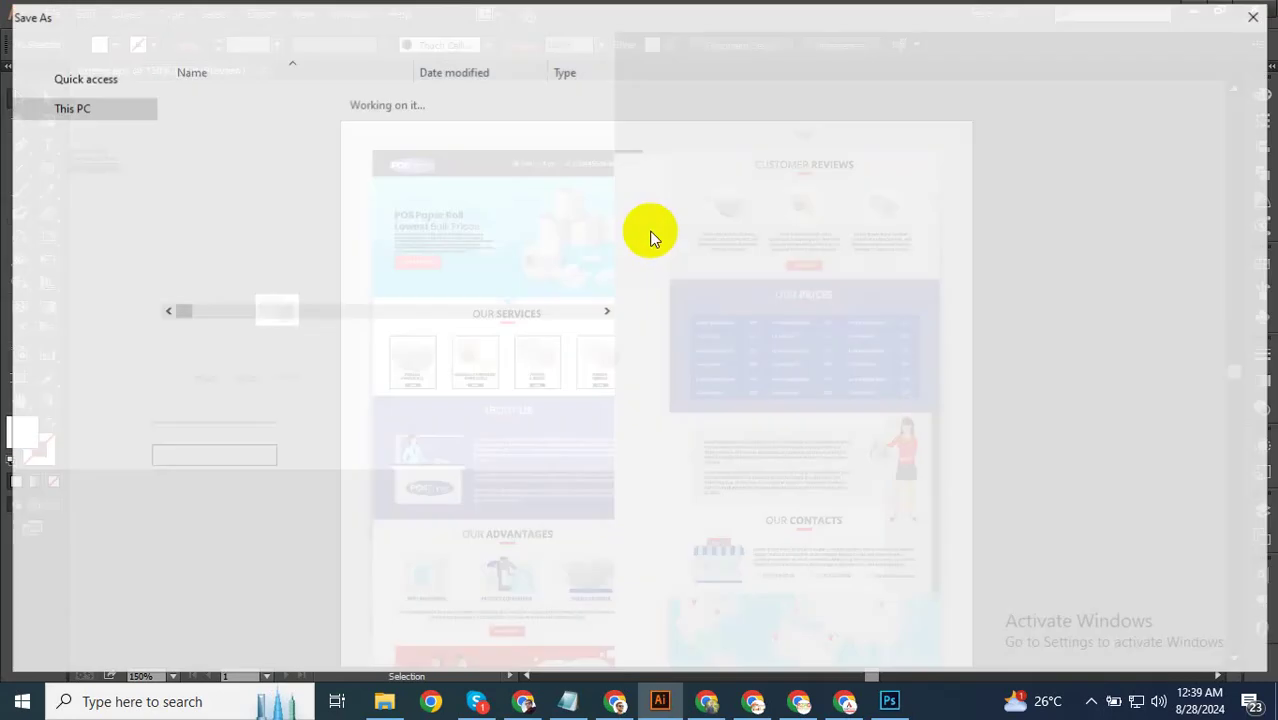
click(1257, 13)
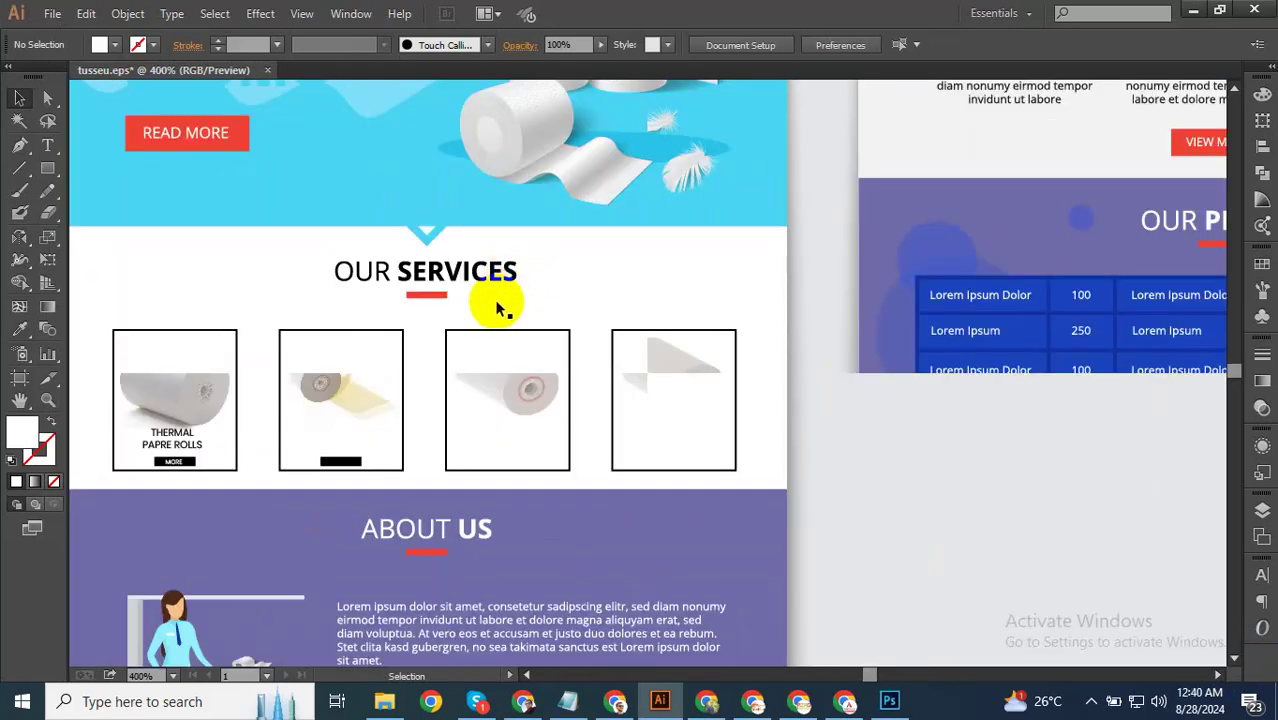
Check the whole layout again, including the header banner, service cards, Our Advantages, Our Prices and Our Contacts sections.
scroll(502, 327, down, 2)
scroll(527, 408, down, 5)
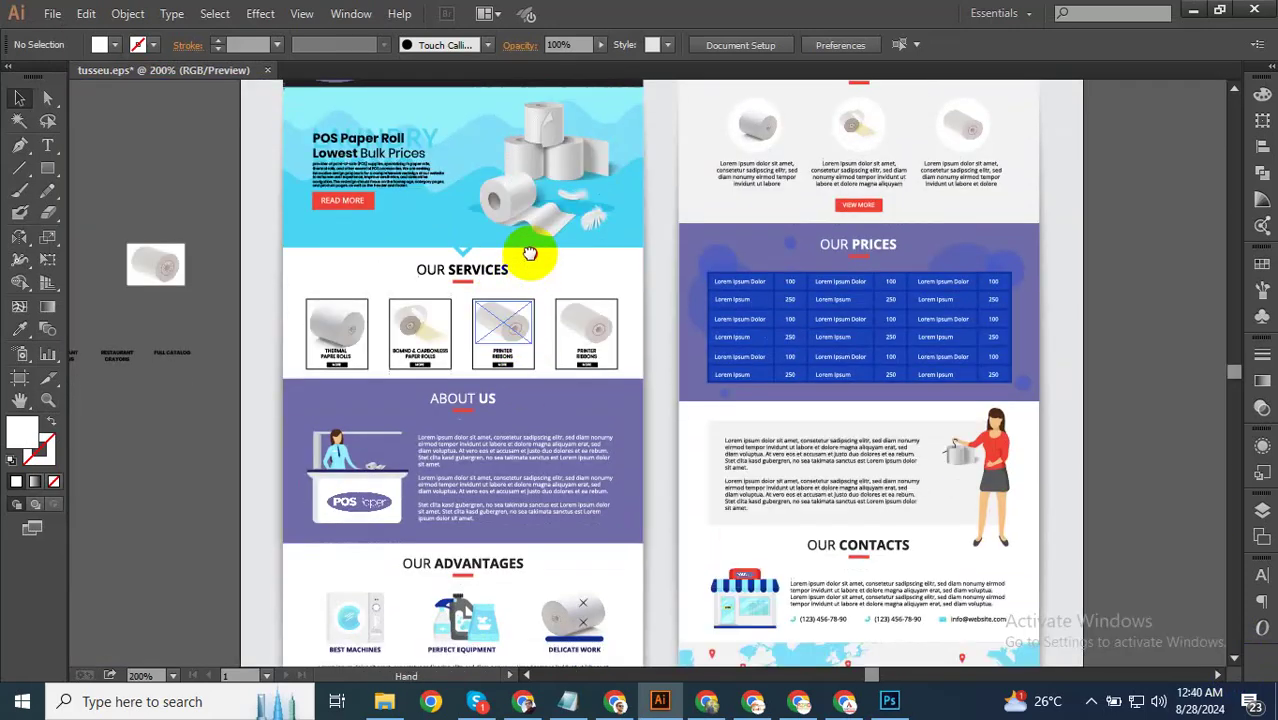
scroll(535, 335, down, 1)
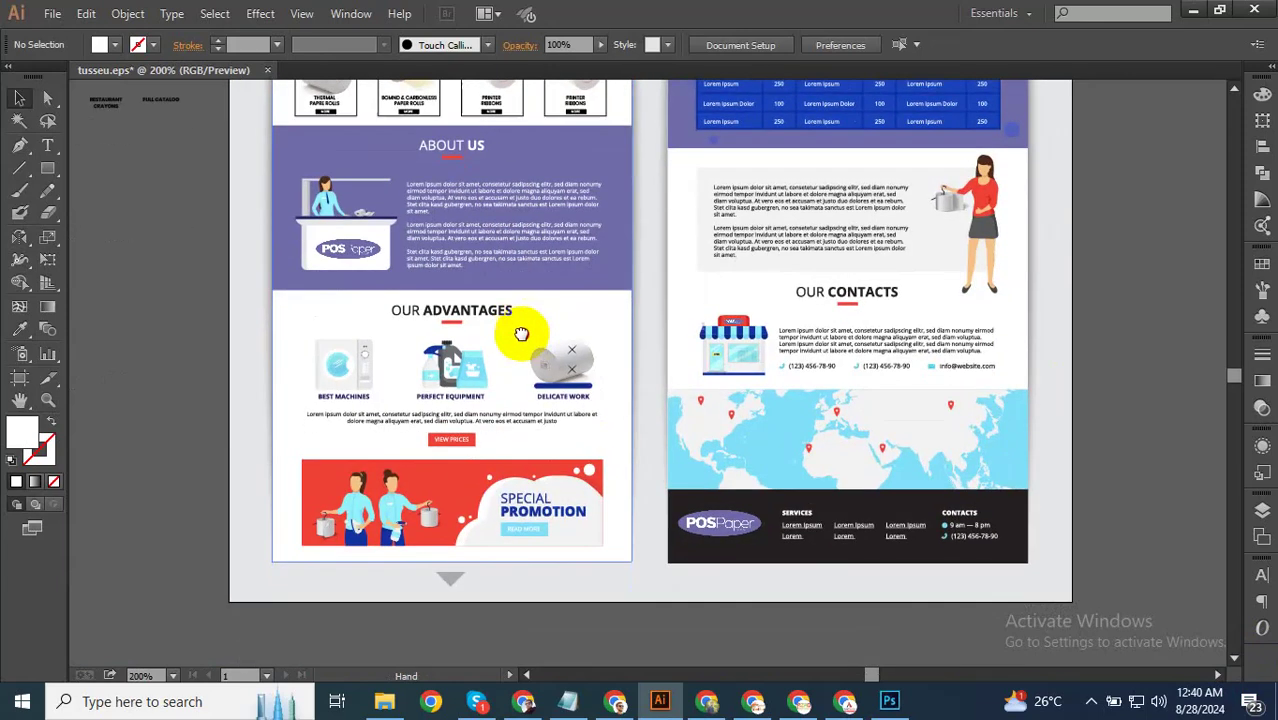
scroll(1111, 381, up, 5)
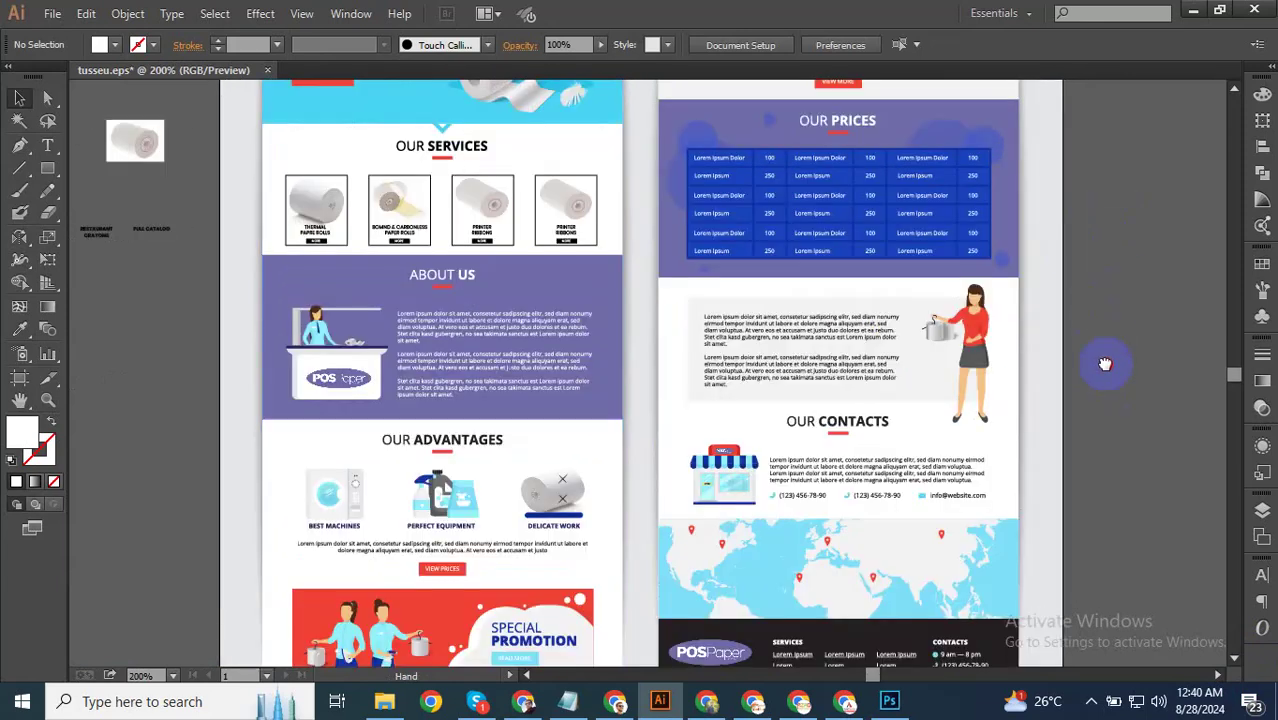
scroll(1138, 420, up, 3)
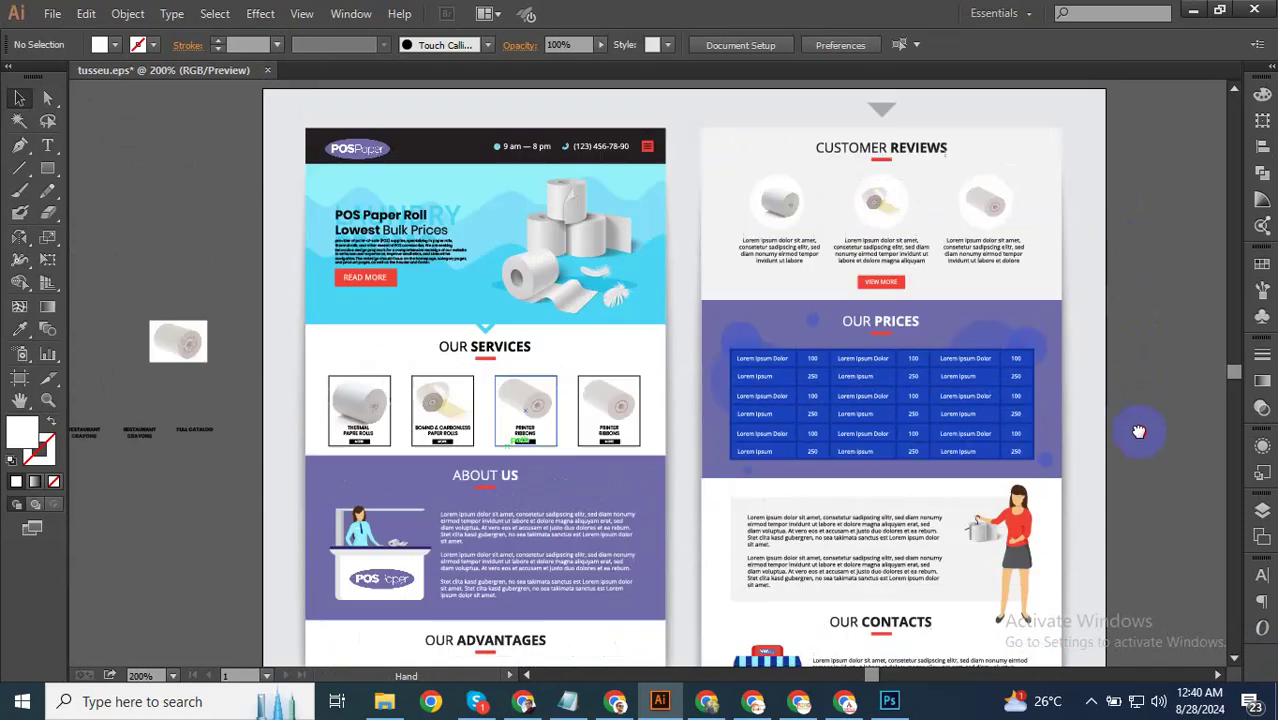
click(565, 170)
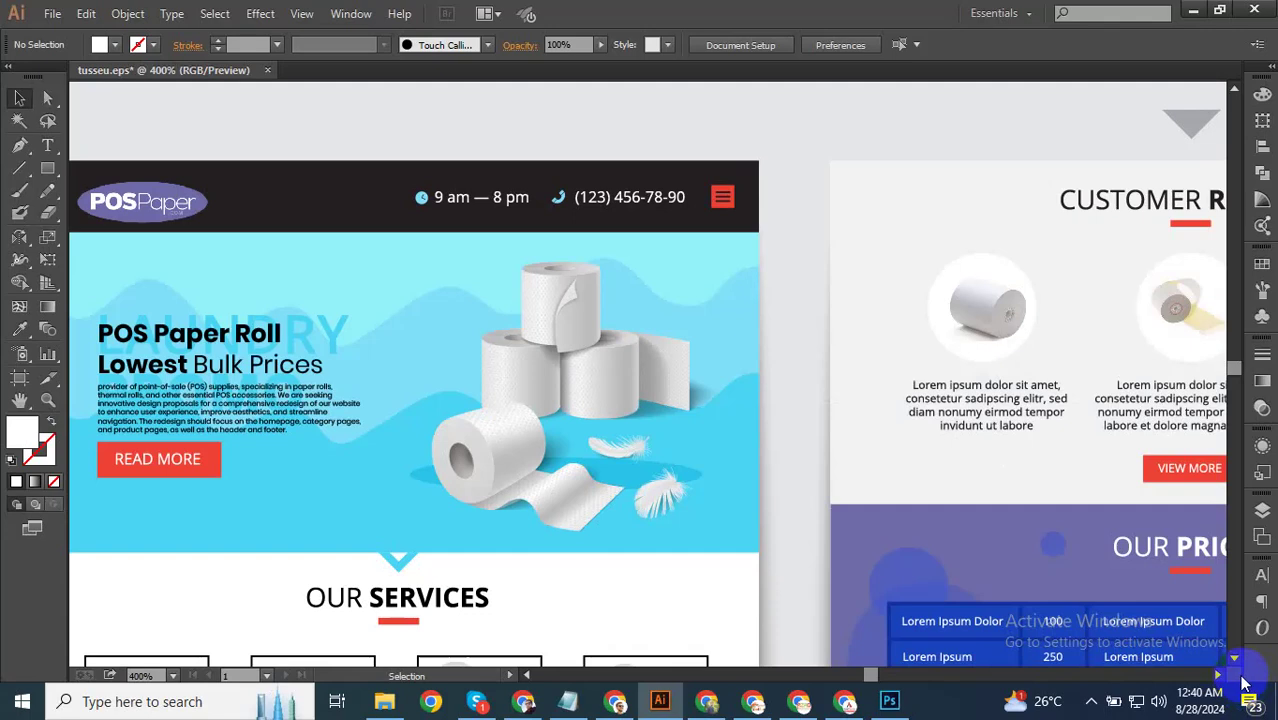
key(ctrl+0)
click(735, 298)
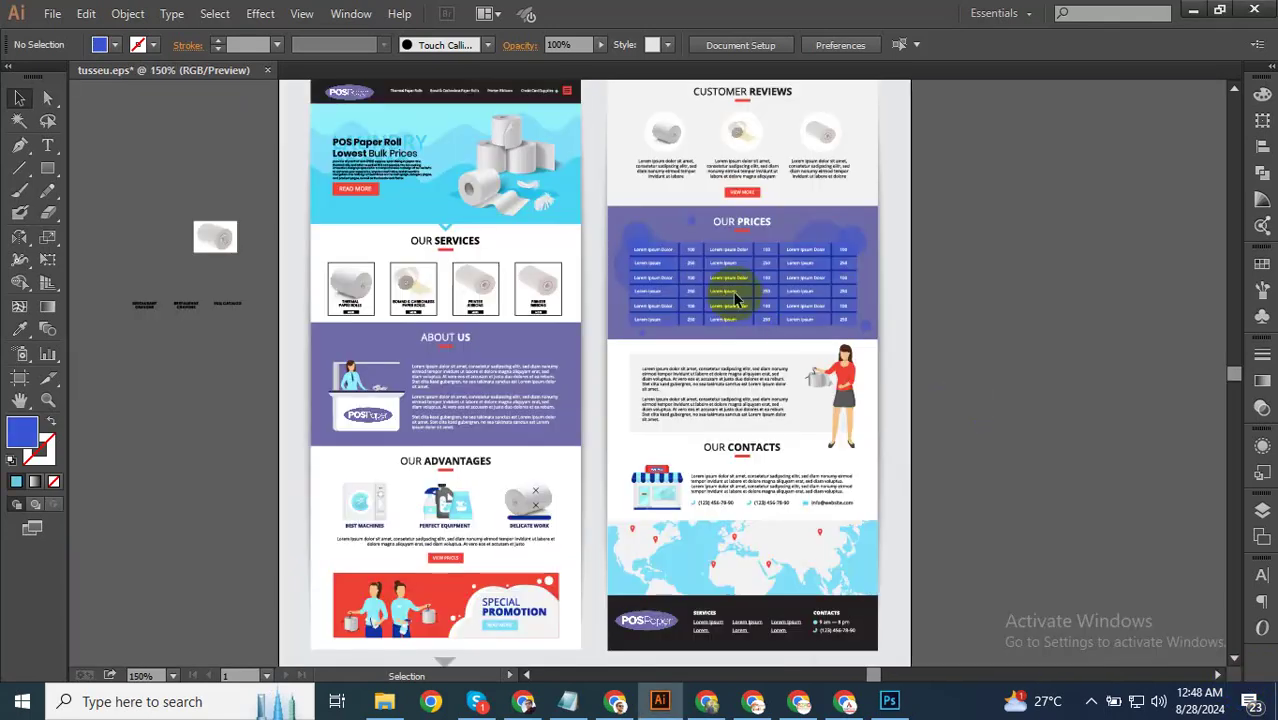
drag(1079, 317, 1111, 201)
drag(1123, 248, 1122, 283)
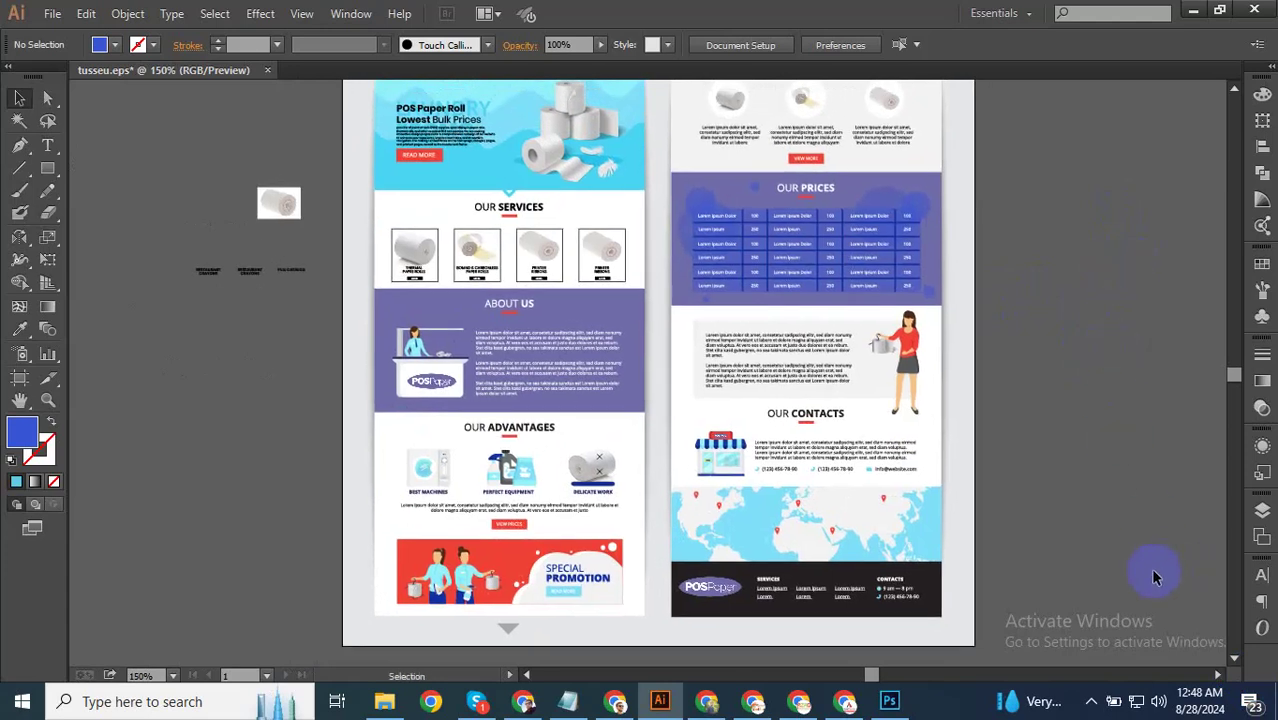